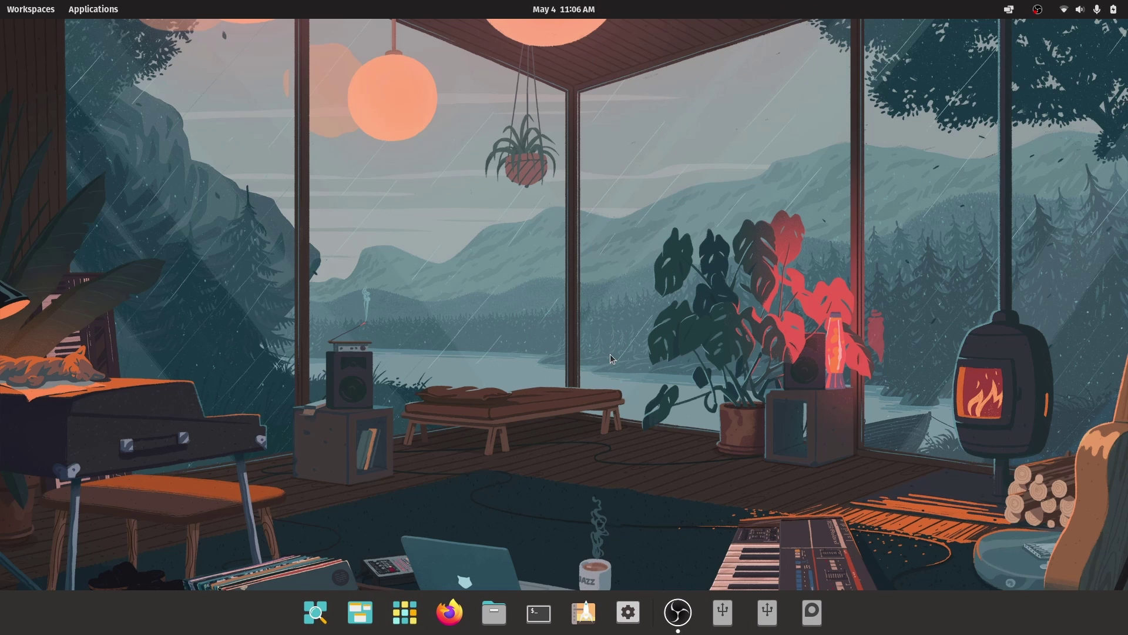
- Launch Firefox, dismiss the default-browser prompt, and search the web for 'windows 11'
click(444, 617)
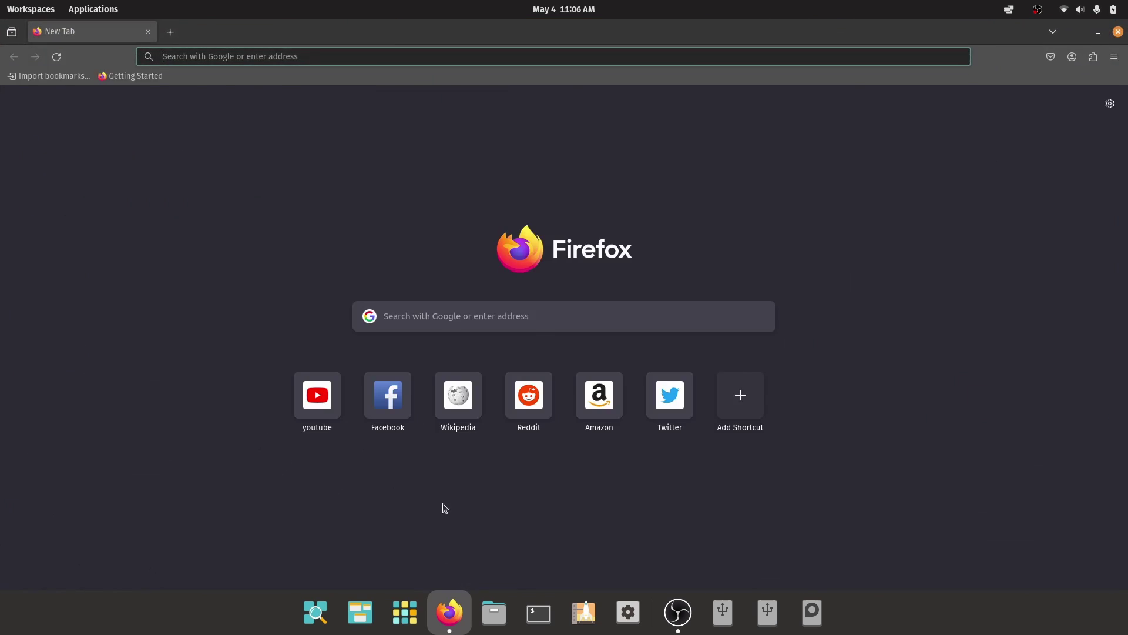
click(563, 161)
text(windows 11)
key(Return)
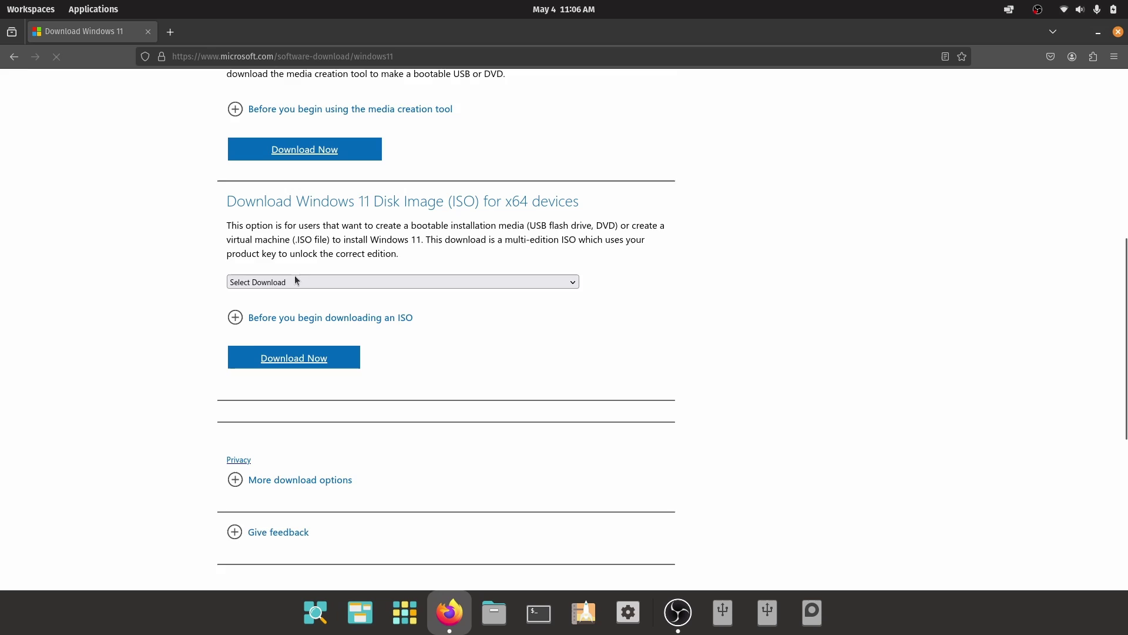
- On Microsoft's page, request the Windows 11 multi-edition ISO in English (United States)
scroll(263, 259, up, 1)
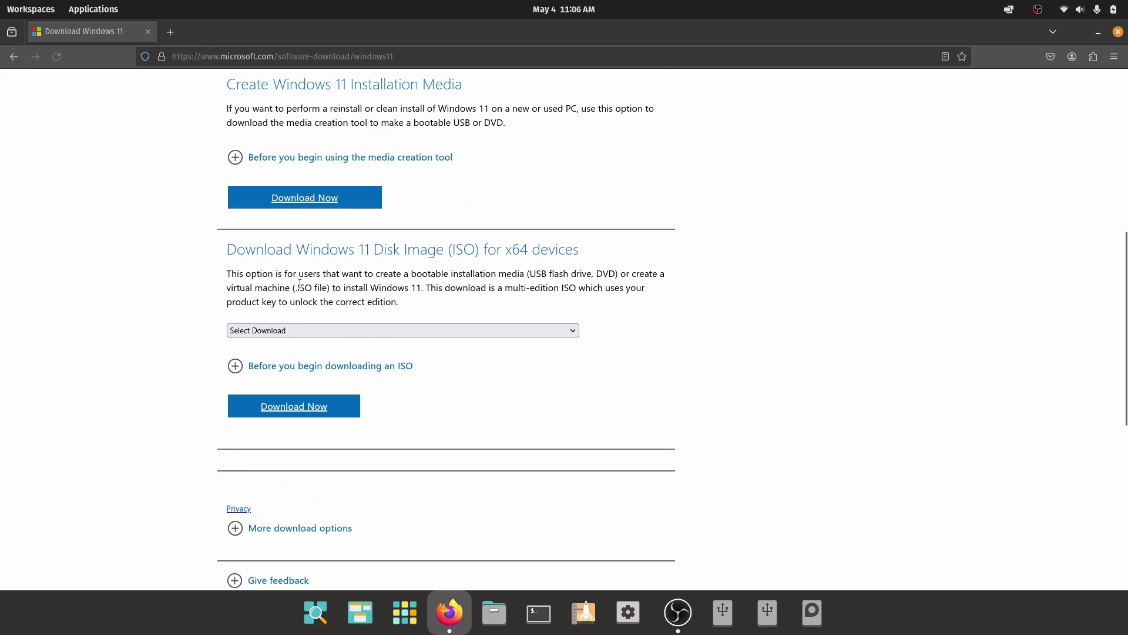
click(327, 330)
click(327, 361)
click(323, 405)
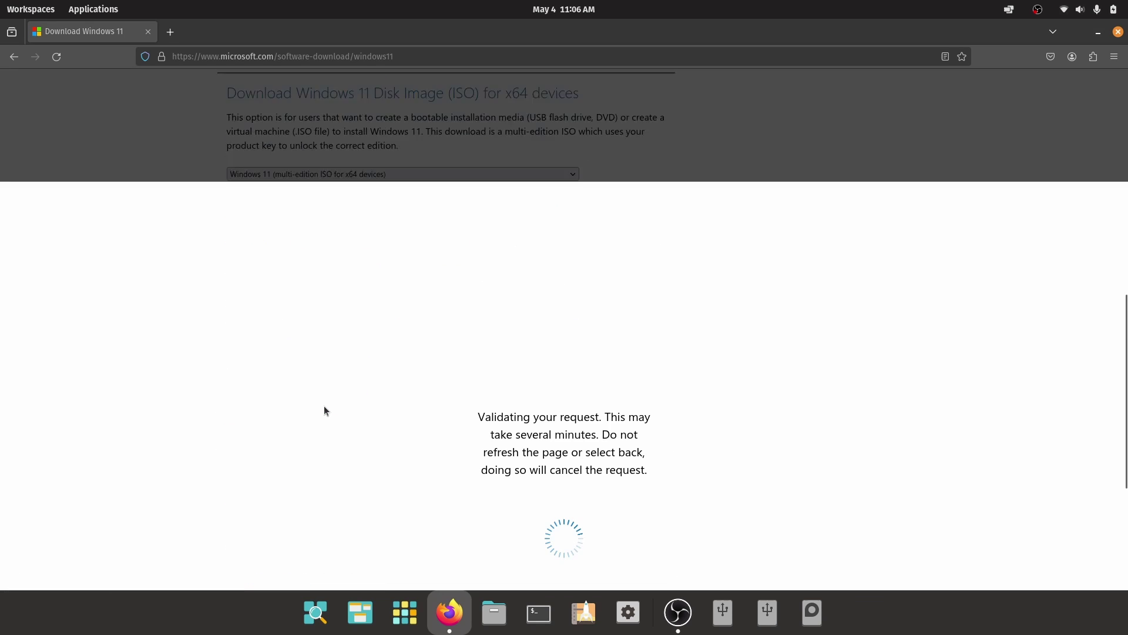
click(375, 291)
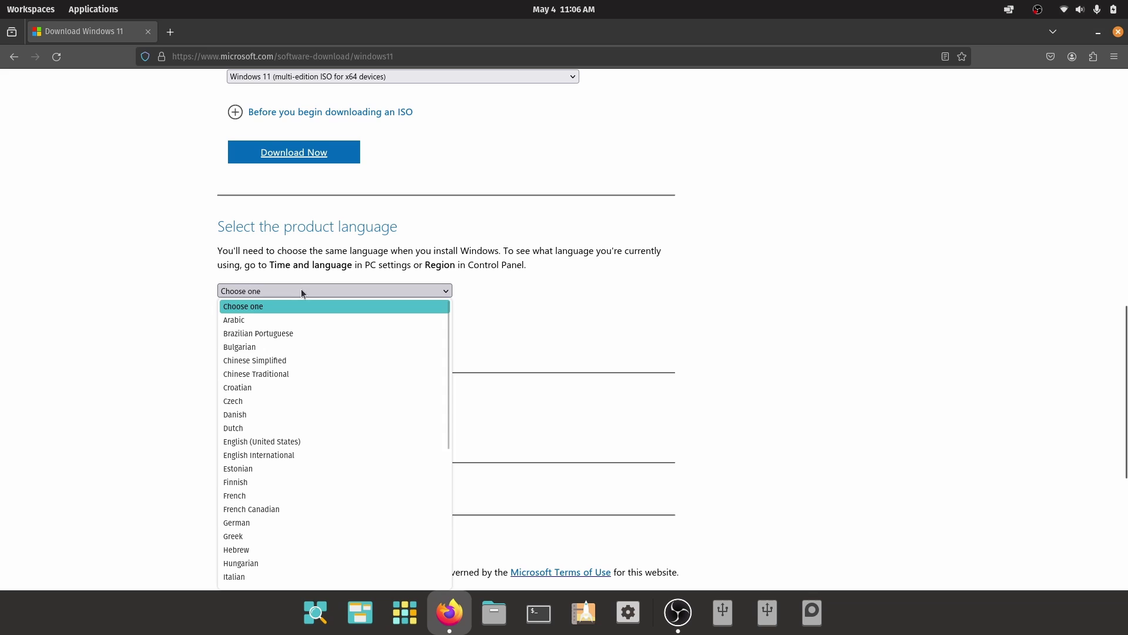
click(305, 442)
click(282, 340)
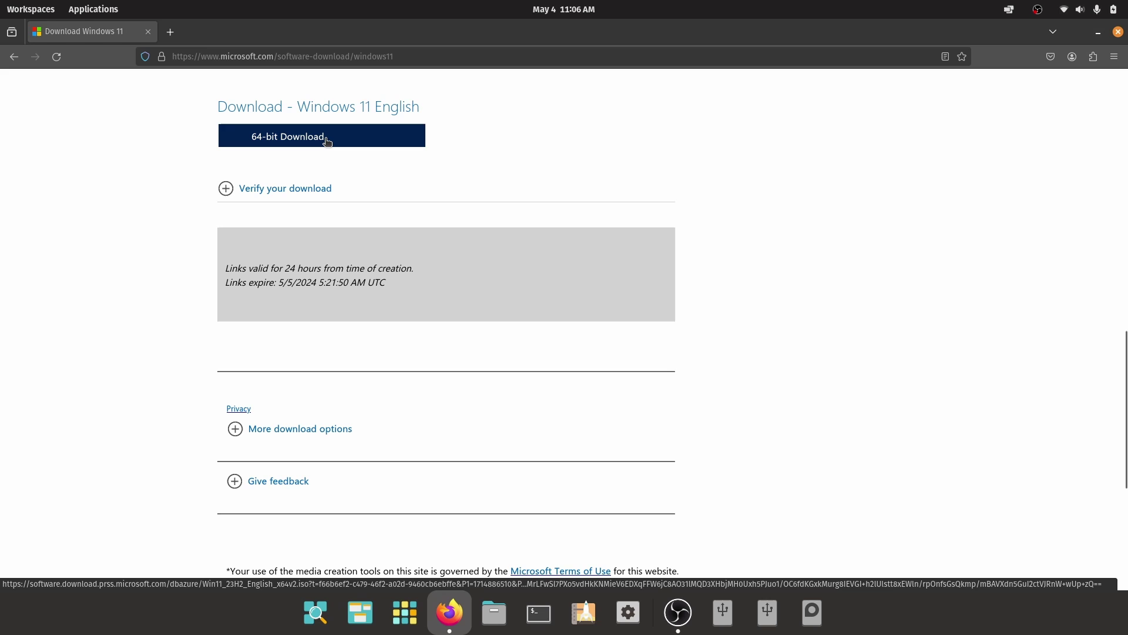
- Close Firefox and launch GNOME Boxes from the application library
click(1118, 32)
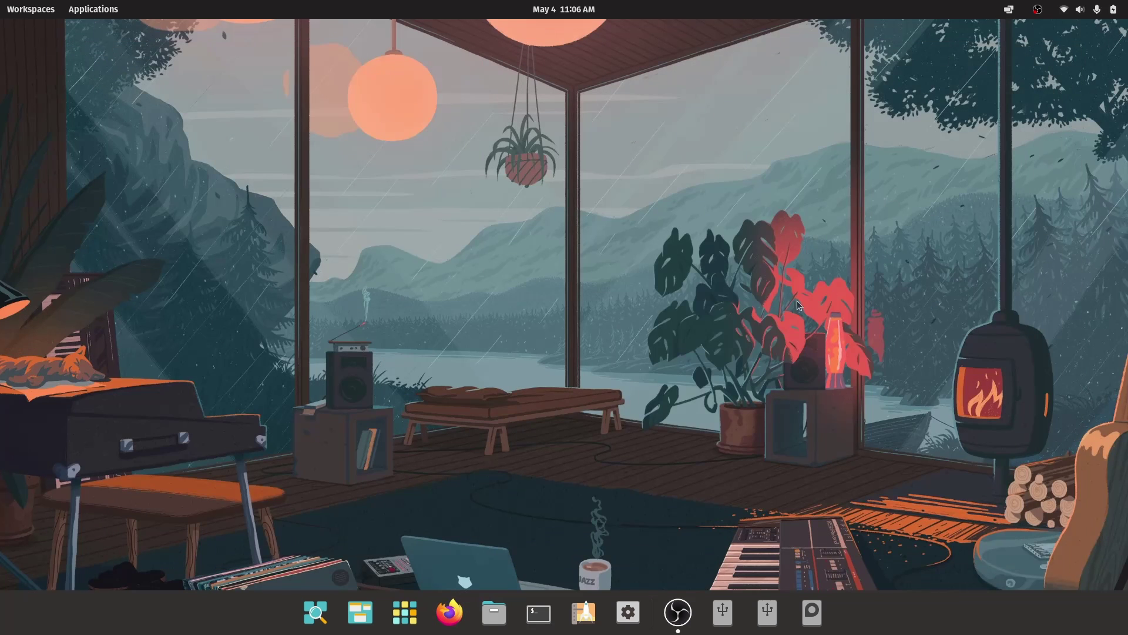
click(404, 612)
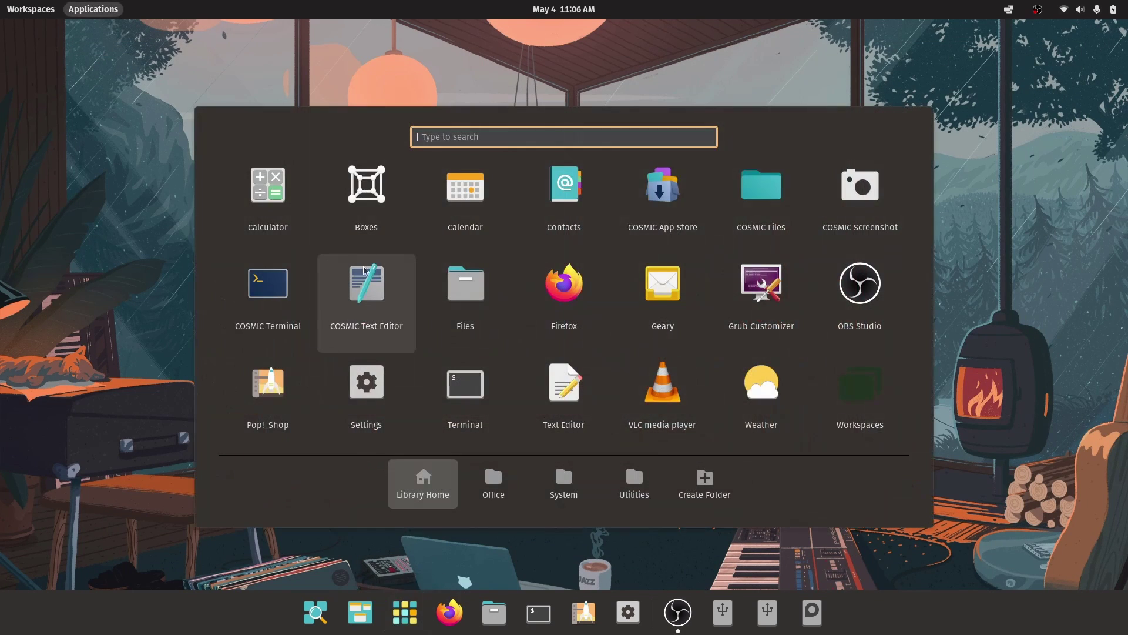
click(358, 205)
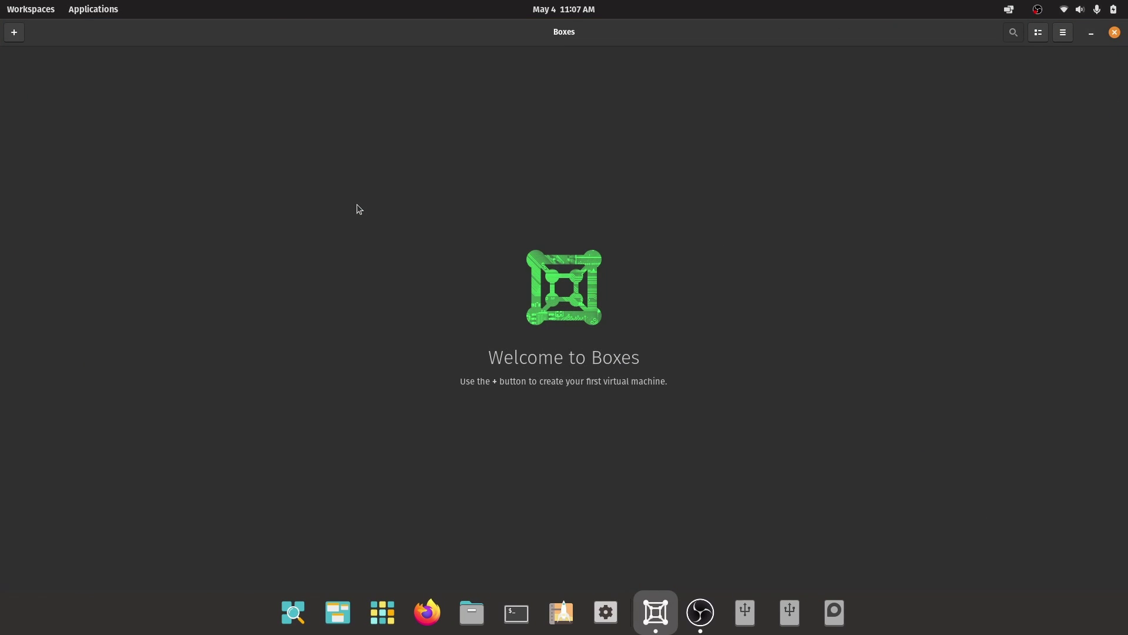
- Start a new virtual machine from Win11_23H2_English_x64v2.iso in the Downloads folder
click(14, 33)
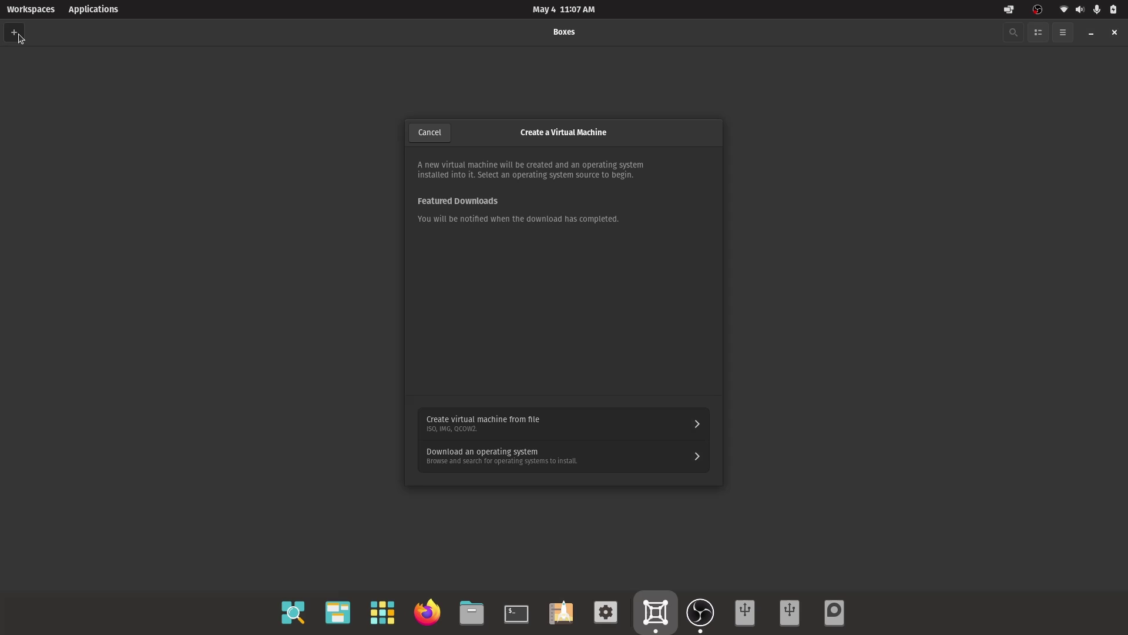
click(483, 430)
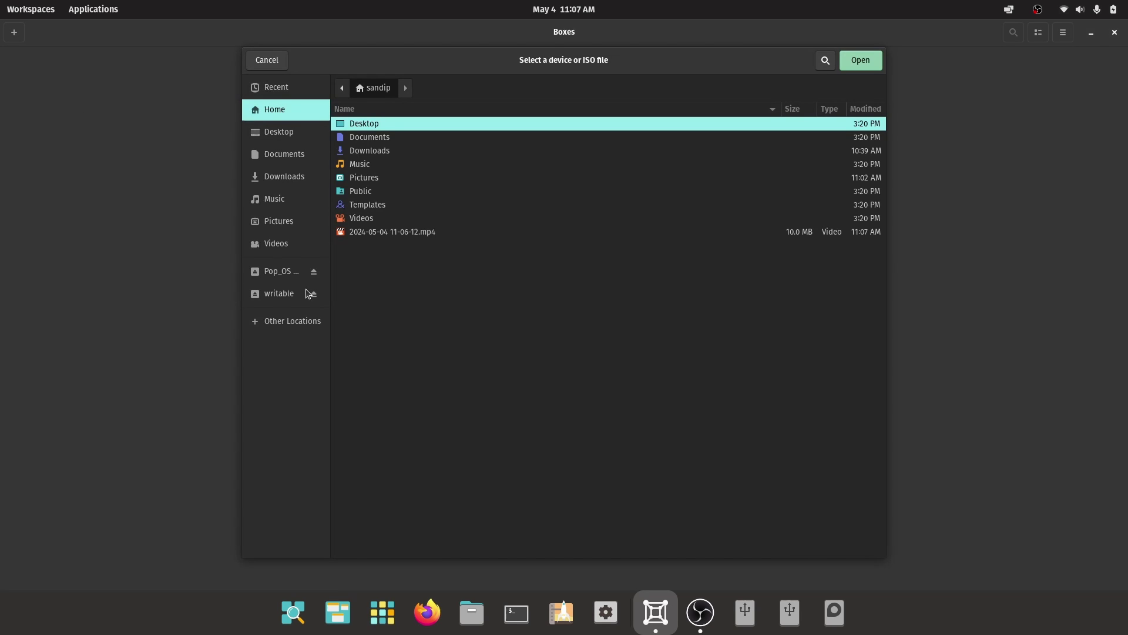
click(274, 175)
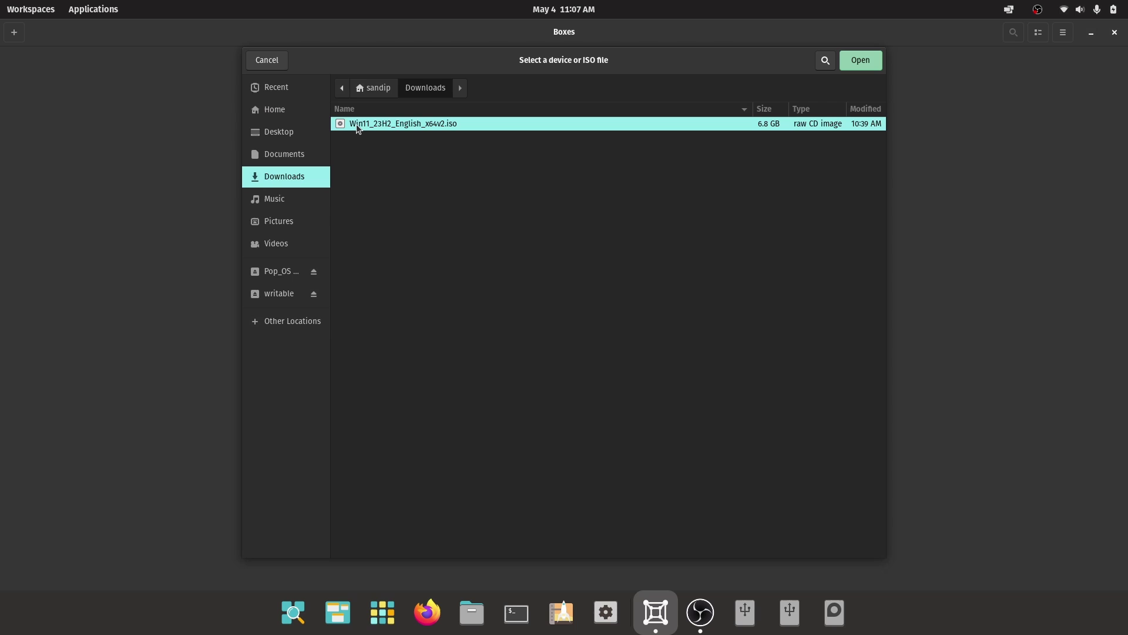
double_click(357, 125)
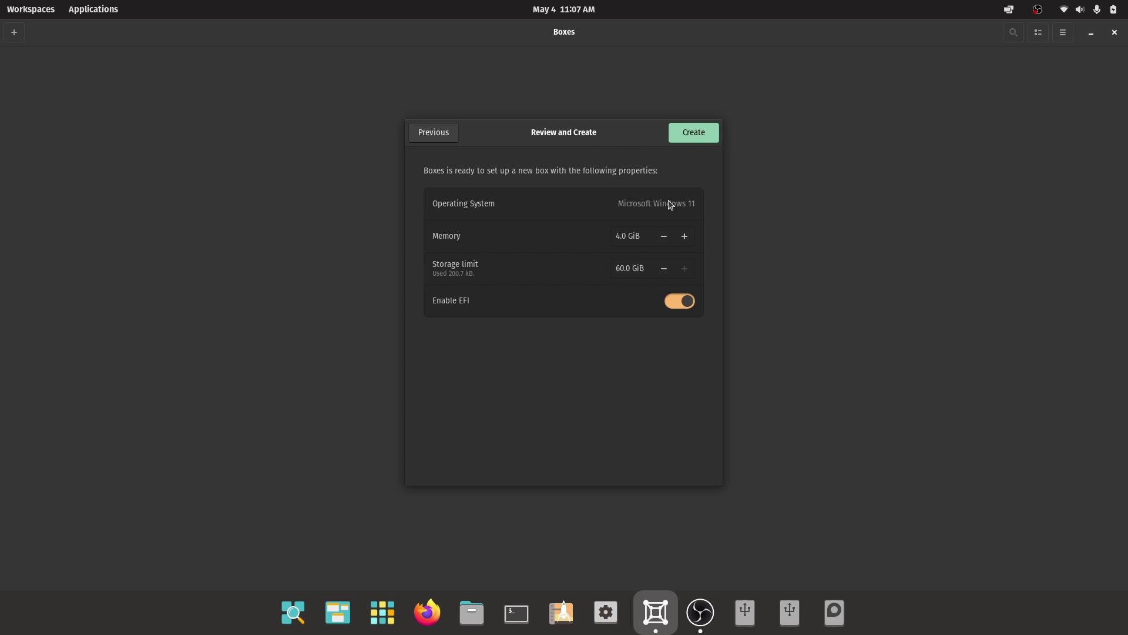
- Create the Windows 11 box with 4 GiB memory and 60 GiB storage so it boots into Setup
click(694, 134)
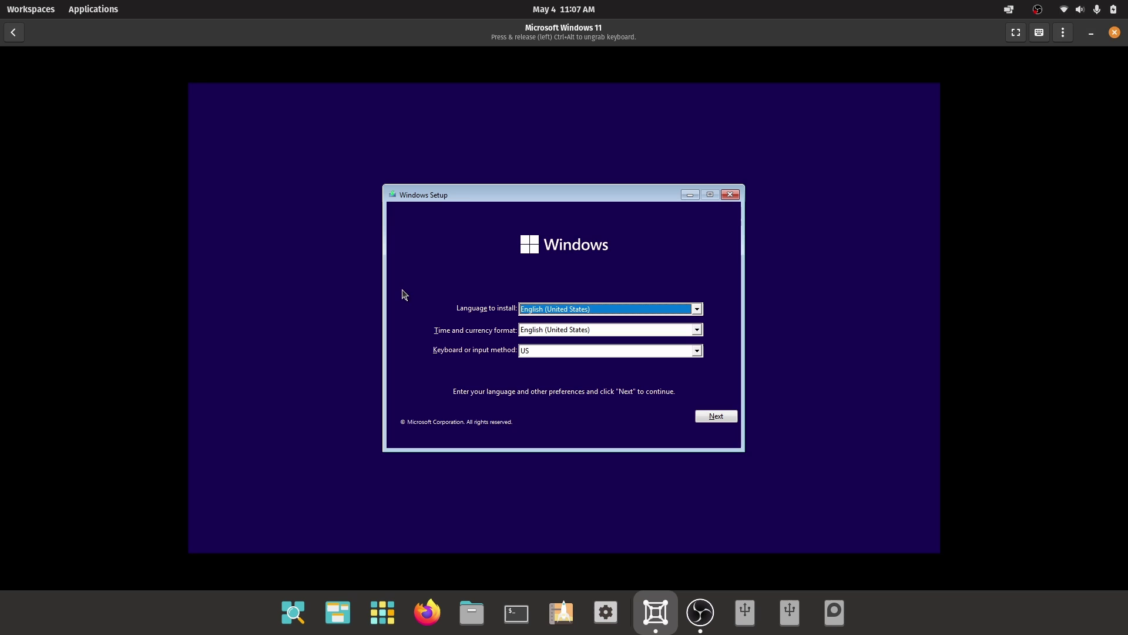
- Open a command prompt in Windows Setup with Shift+F10 and run regedit
key(shift+F10)
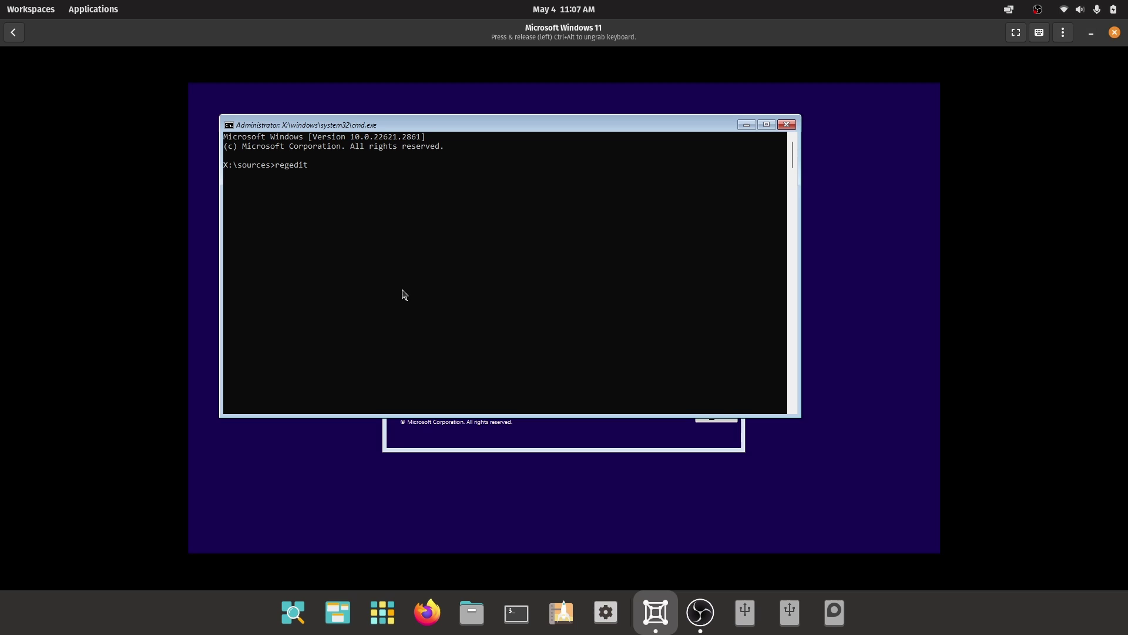
text(regedit)
key(Return)
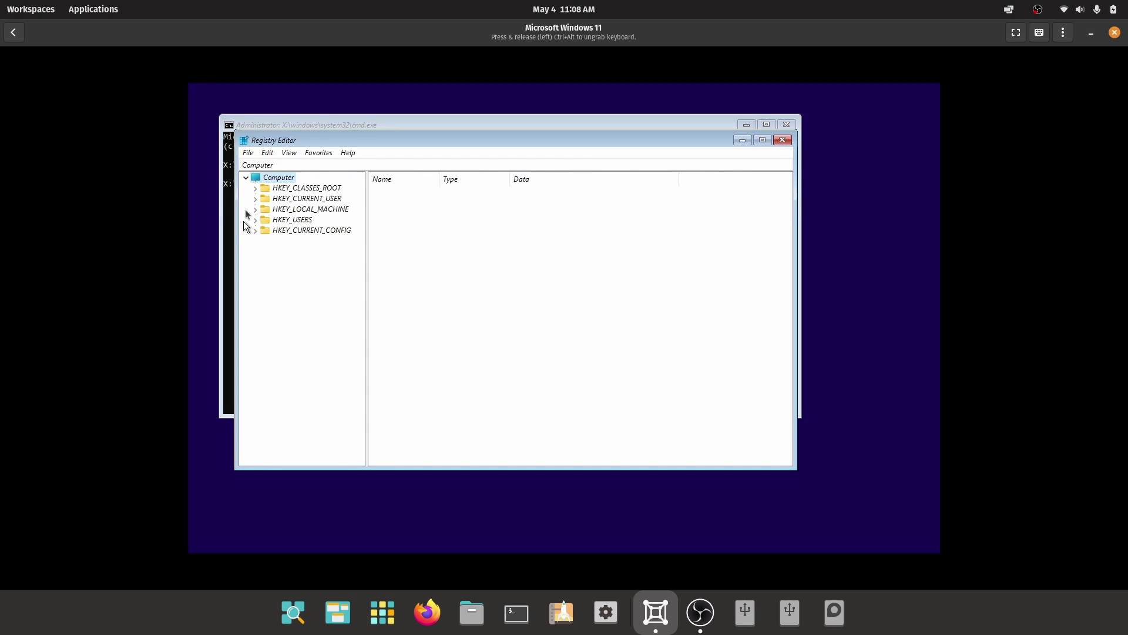
- Expand to HKEY_LOCAL_MACHINE\SYSTEM\Setup and add a new key under Setup
click(285, 209)
click(254, 209)
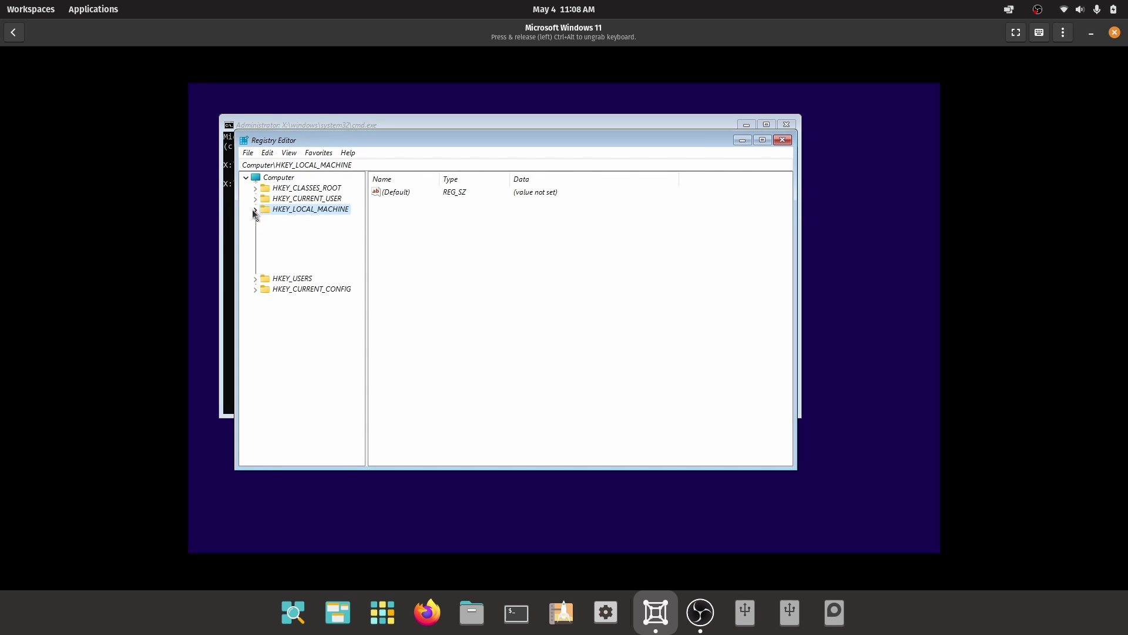
click(272, 271)
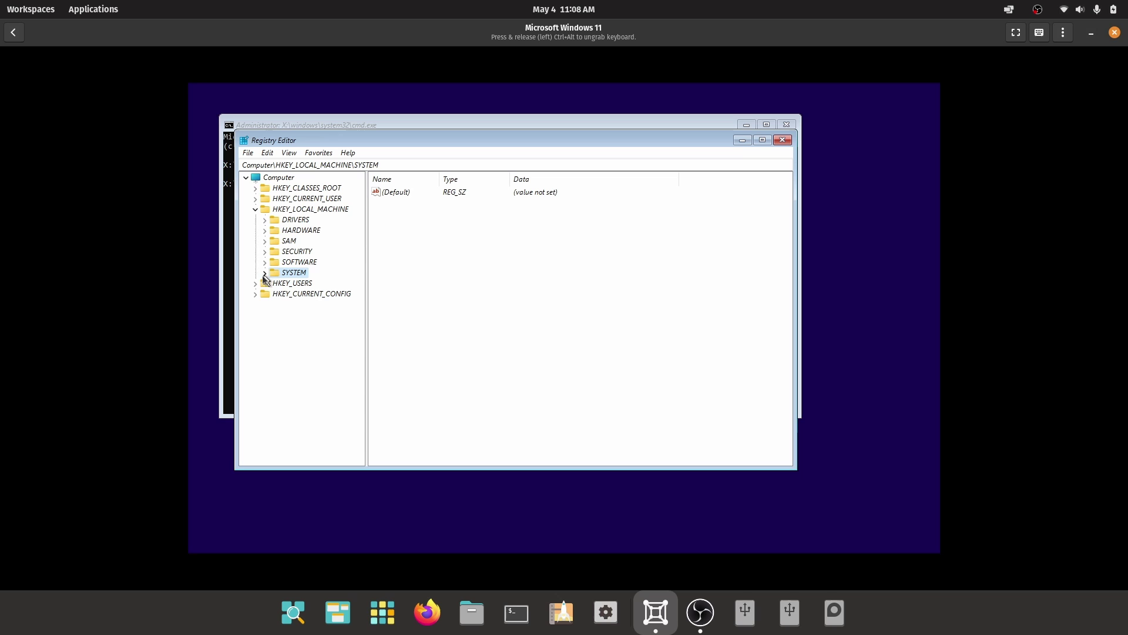
click(264, 275)
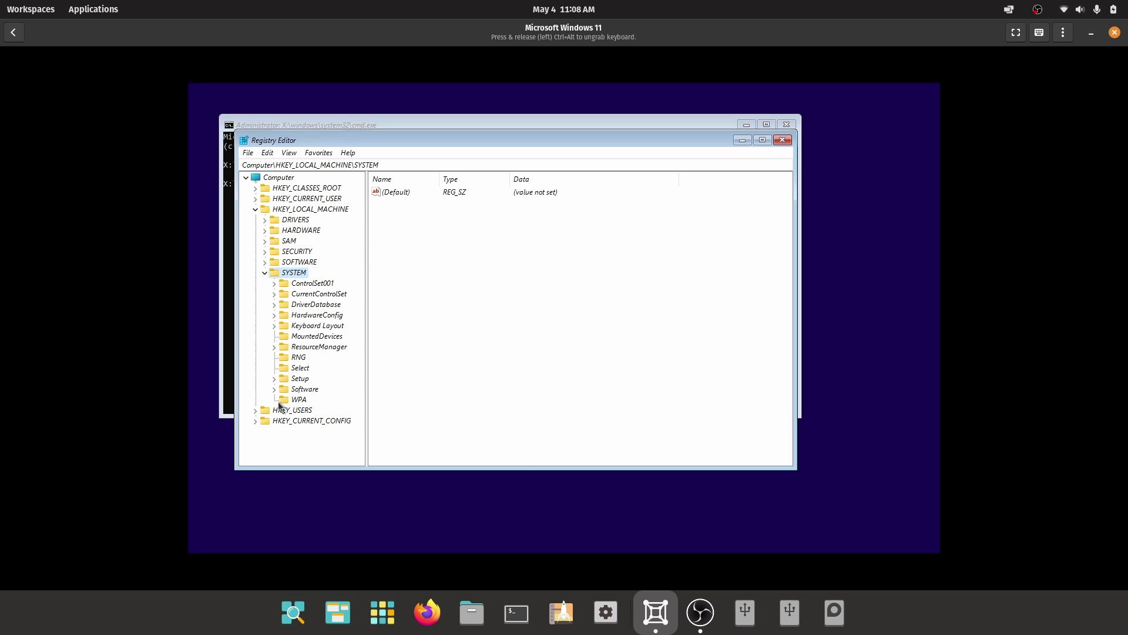
click(274, 379)
click(295, 379)
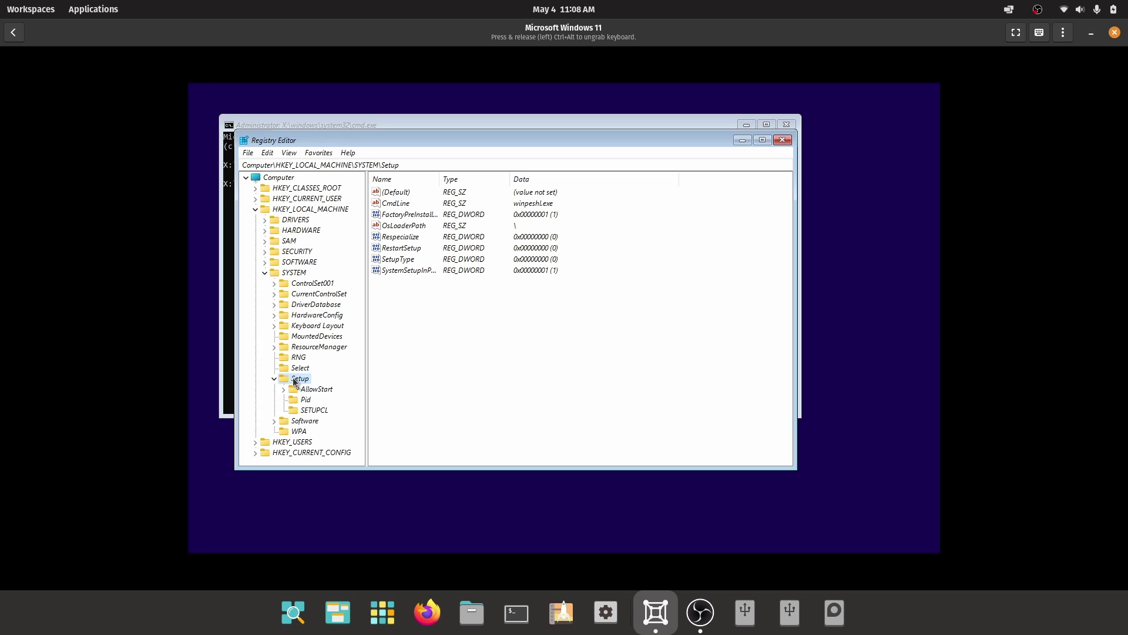
right_click(294, 379)
mouse_move(327, 395)
click(413, 397)
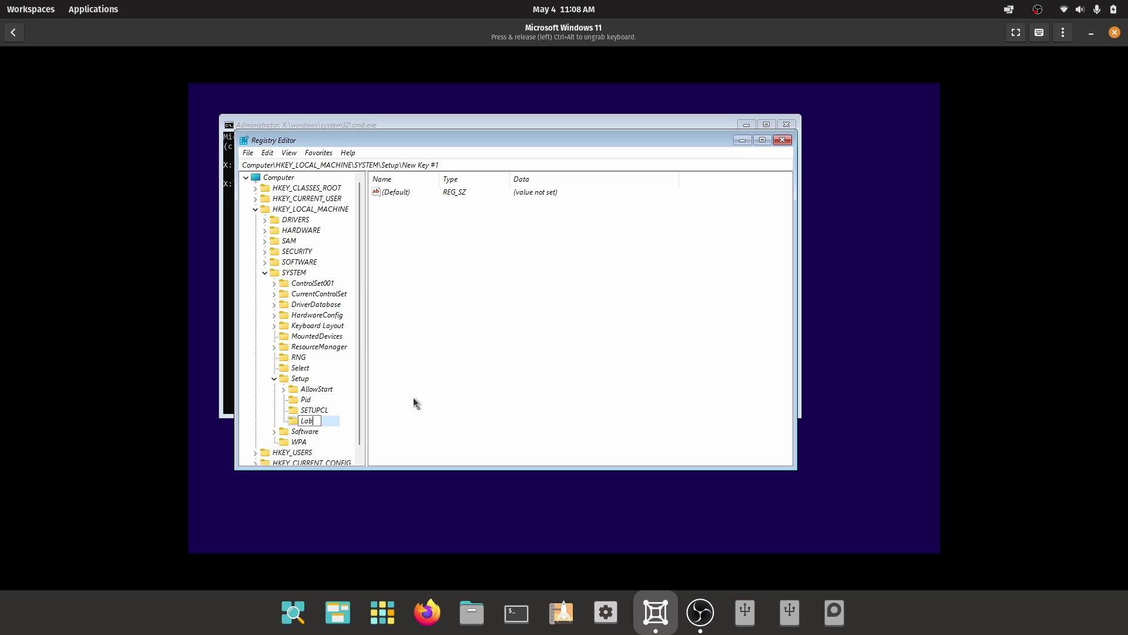
- Name the new key LabConfig and add a BypassCPUCheck DWORD (32-bit) value set to 1
key(Return)
right_click(517, 304)
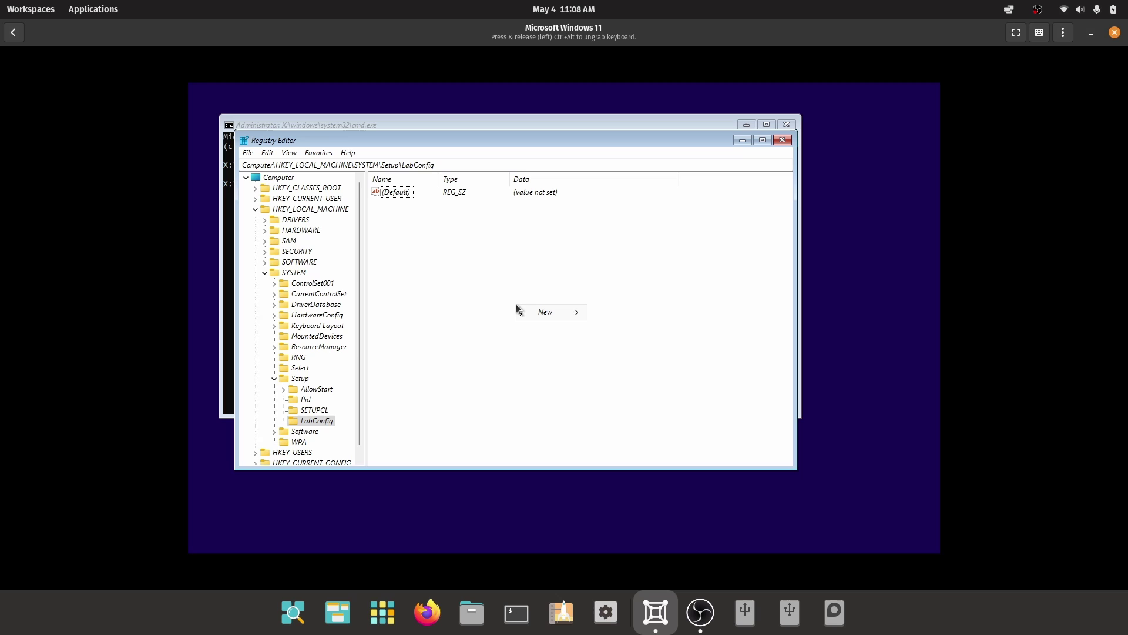
mouse_move(547, 312)
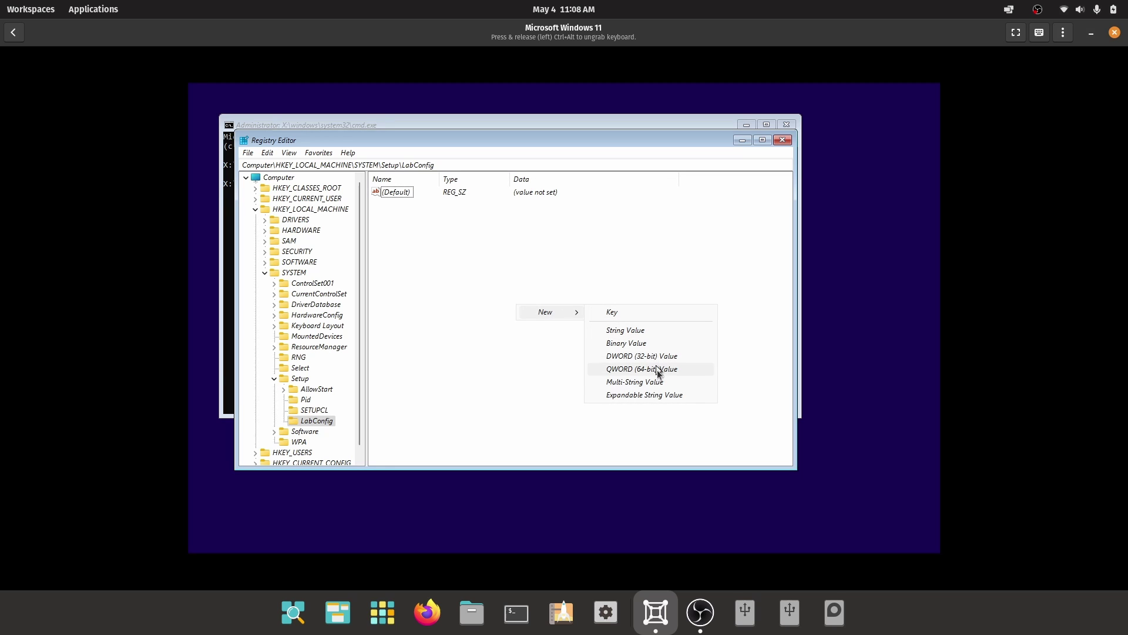
click(653, 356)
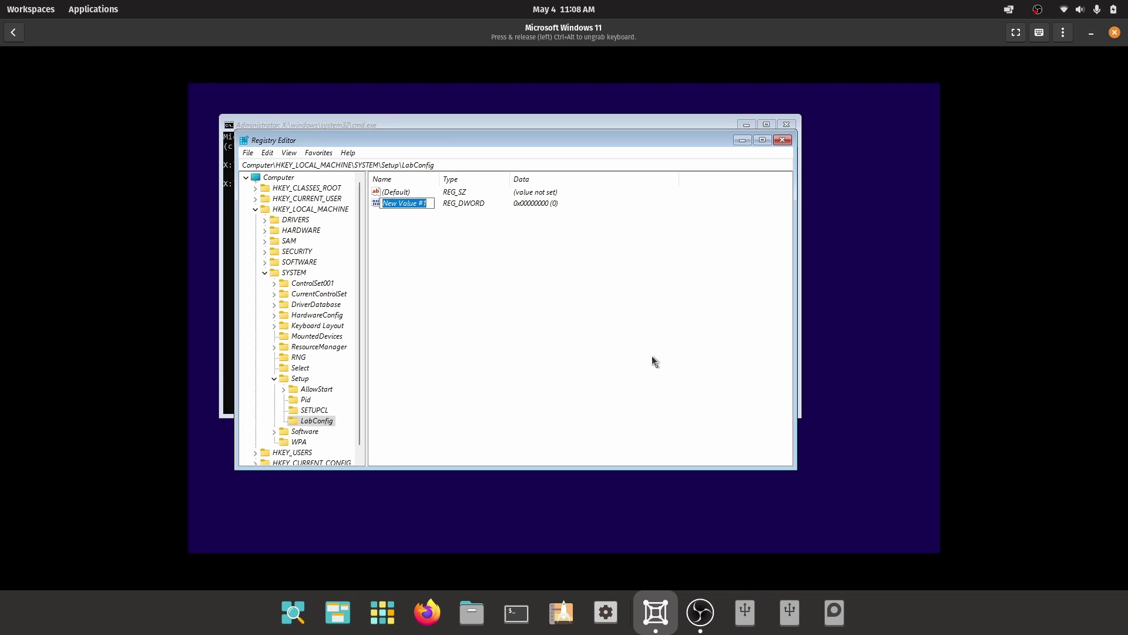
text(BypassCPUCheck)
key(Return)
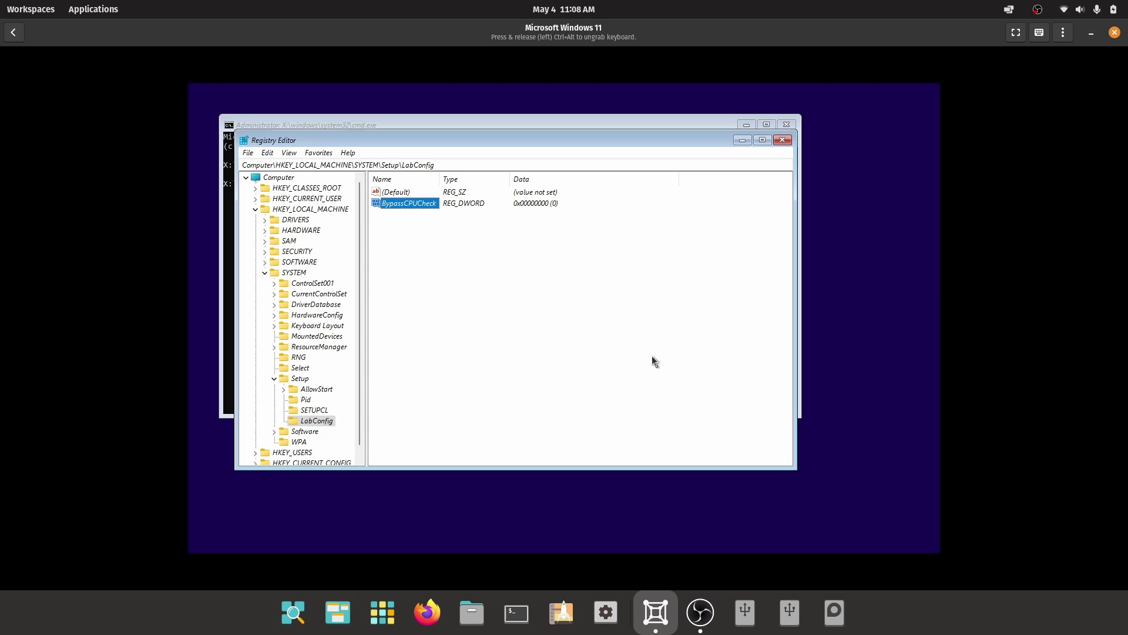
double_click(425, 203)
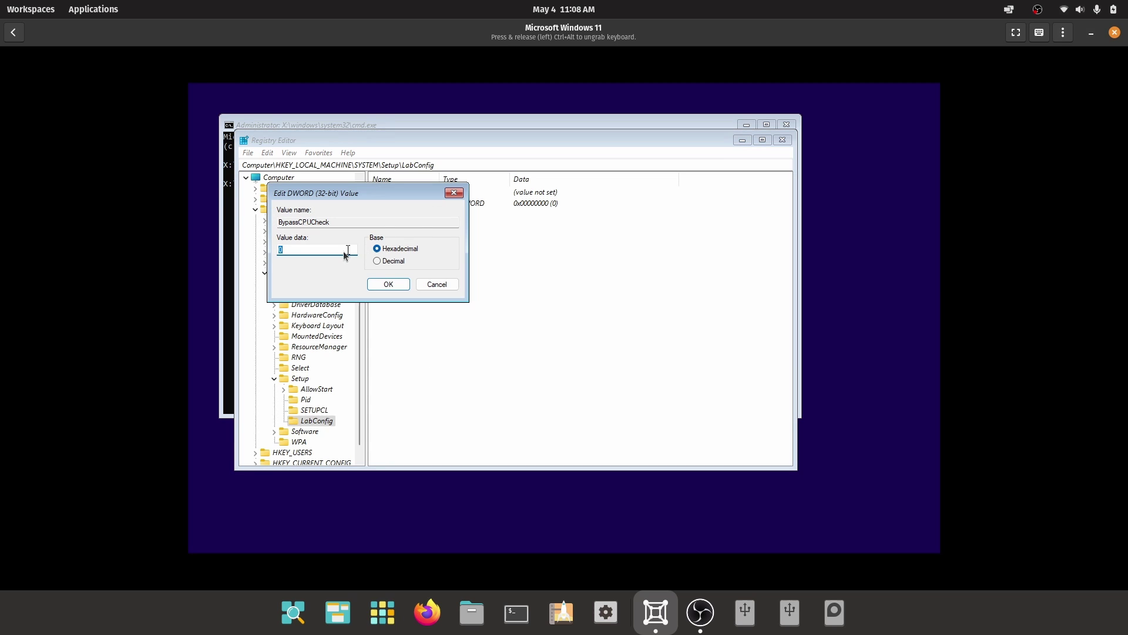
click(380, 286)
click(455, 269)
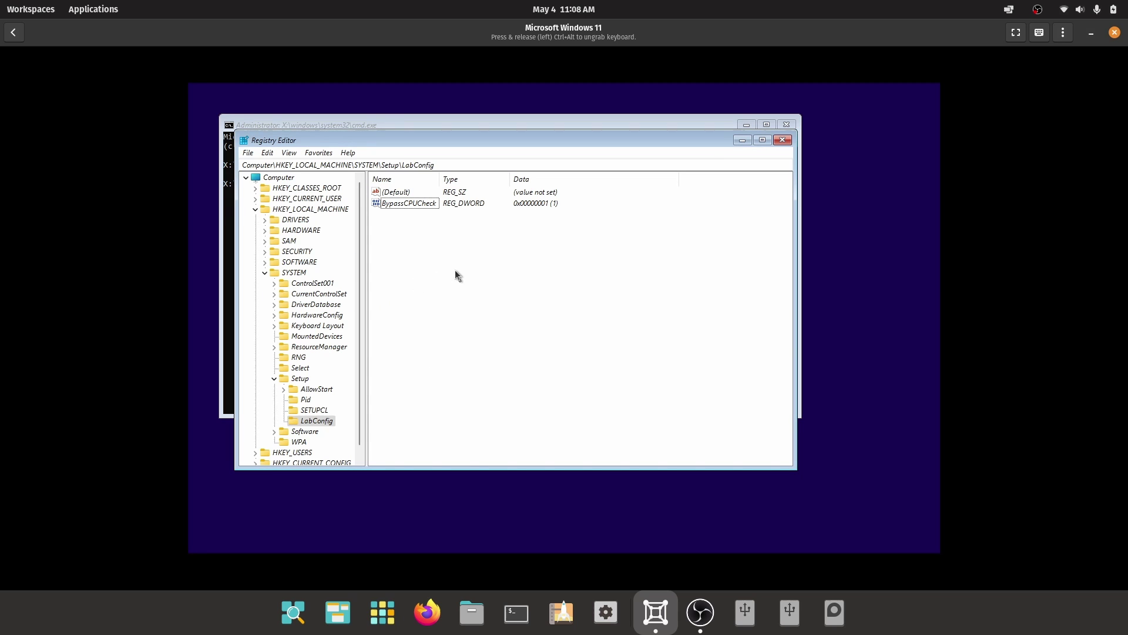
- Add a BypassRAMCheck DWORD (32-bit) value to LabConfig with data 1
right_click(456, 270)
mouse_move(483, 276)
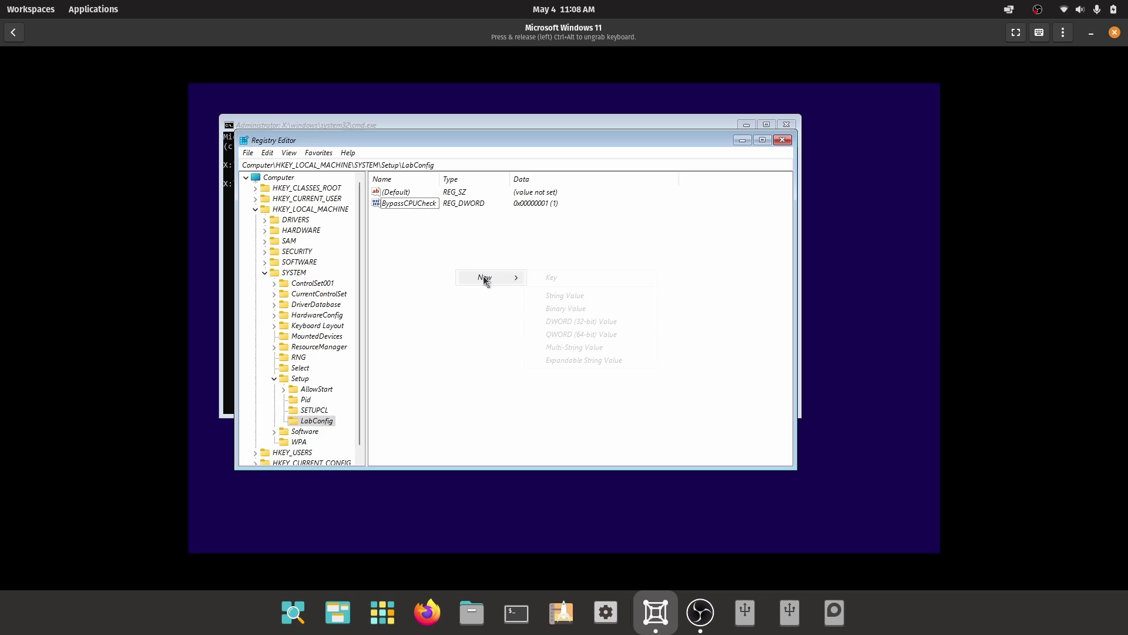
click(590, 322)
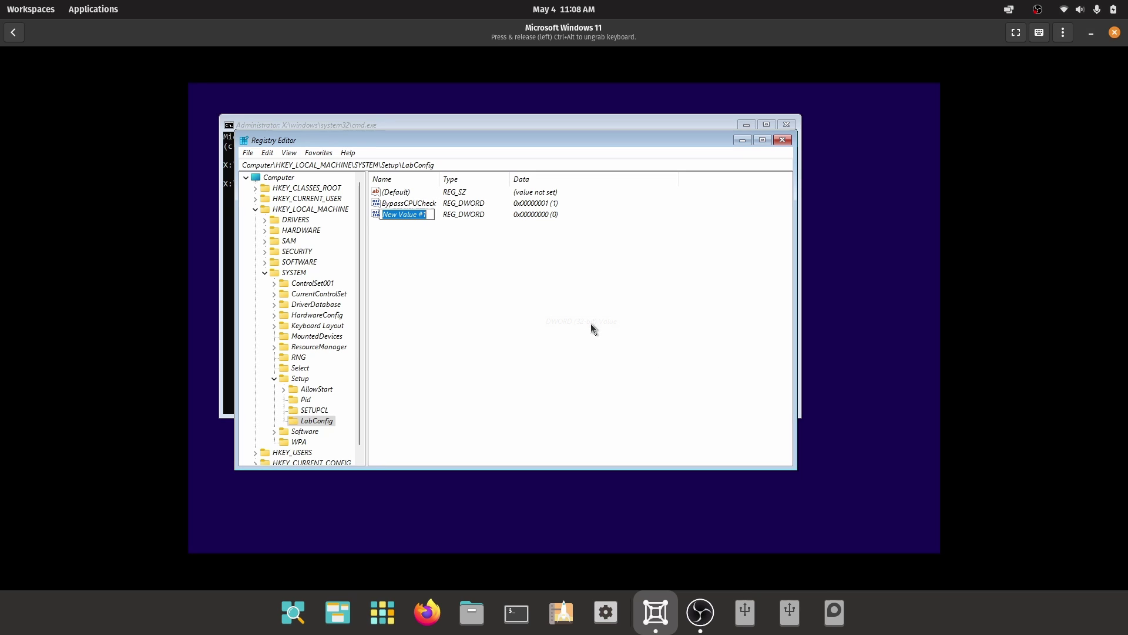
text(BypassRAMCheck)
key(Return)
double_click(415, 214)
text(1)
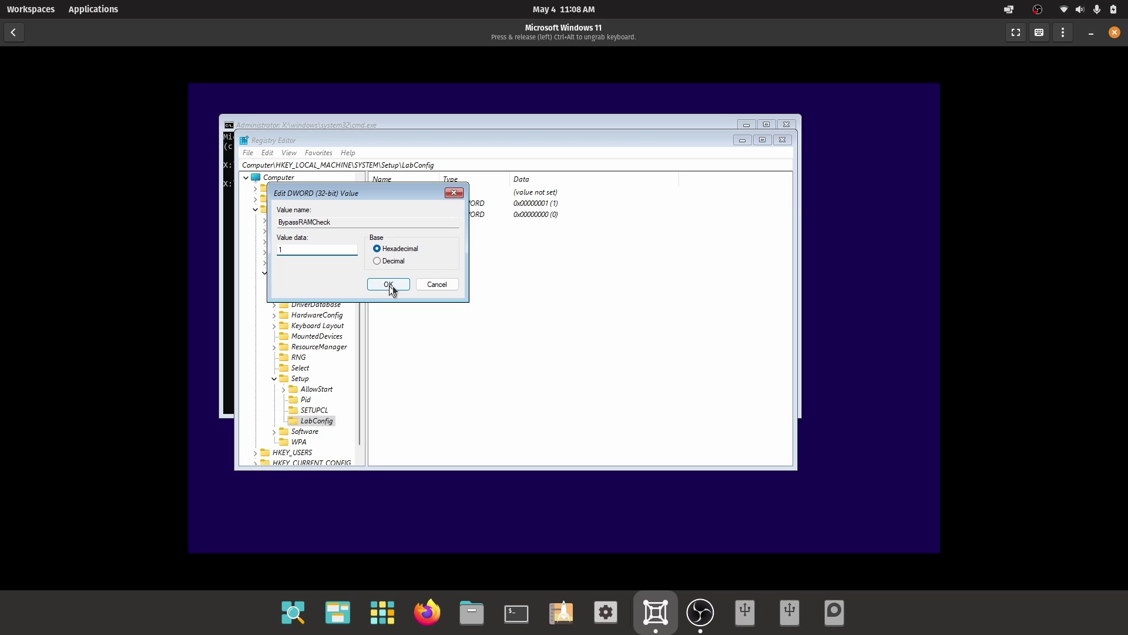
click(393, 286)
- Add a BypassTPMCheck DWORD (32-bit) value to LabConfig with data 1
right_click(448, 301)
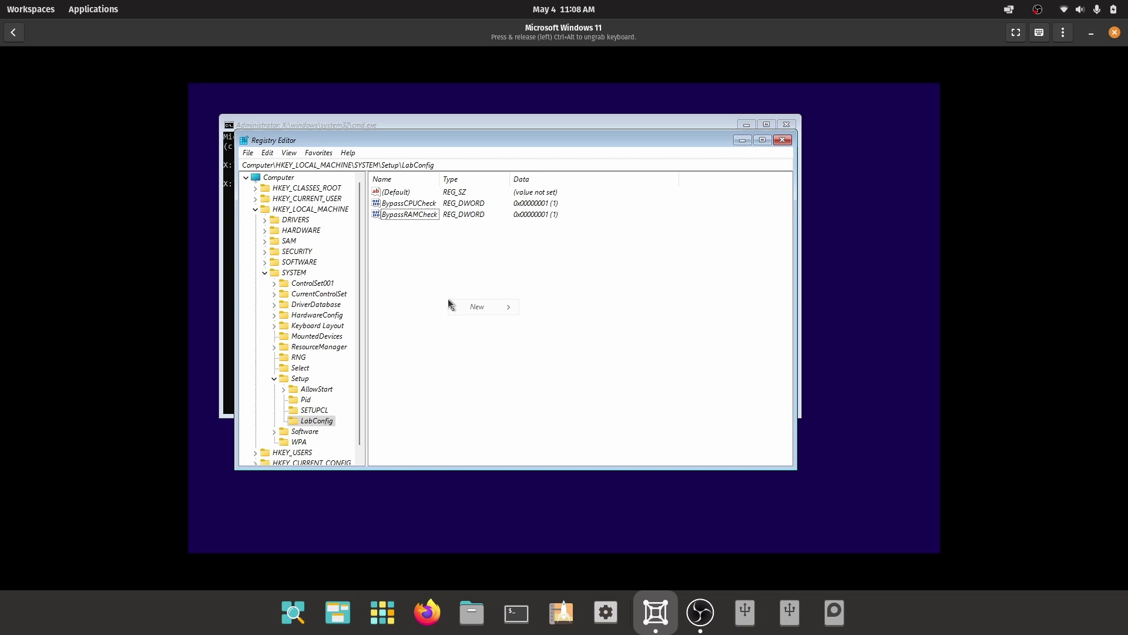
mouse_move(507, 308)
click(552, 351)
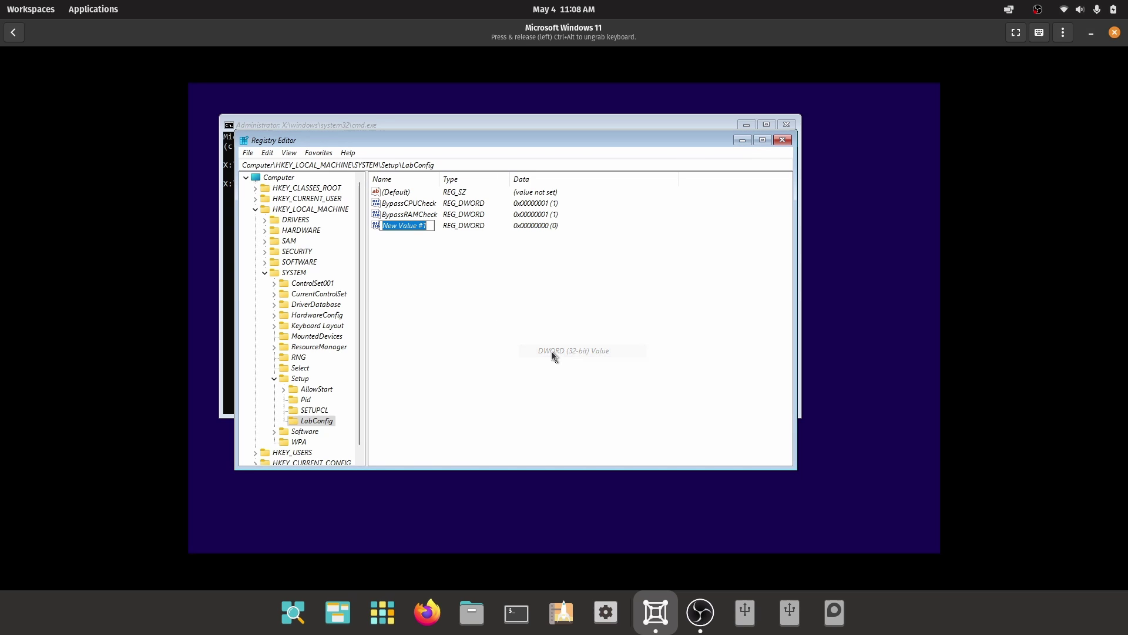
text(Byp)
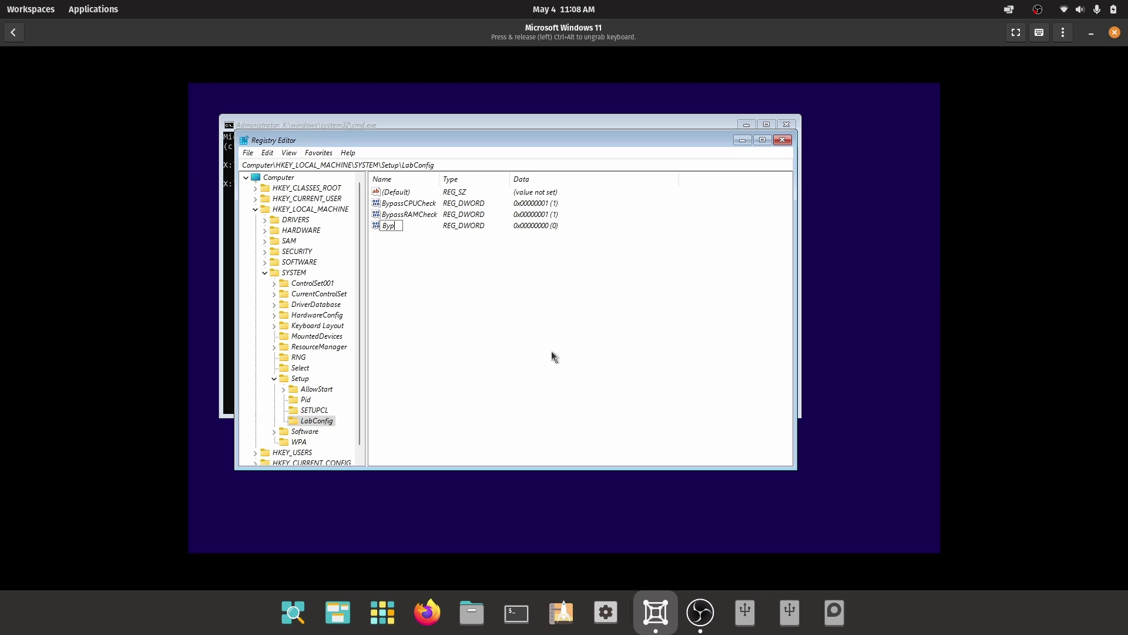
text(assTPMCheck)
key(Return)
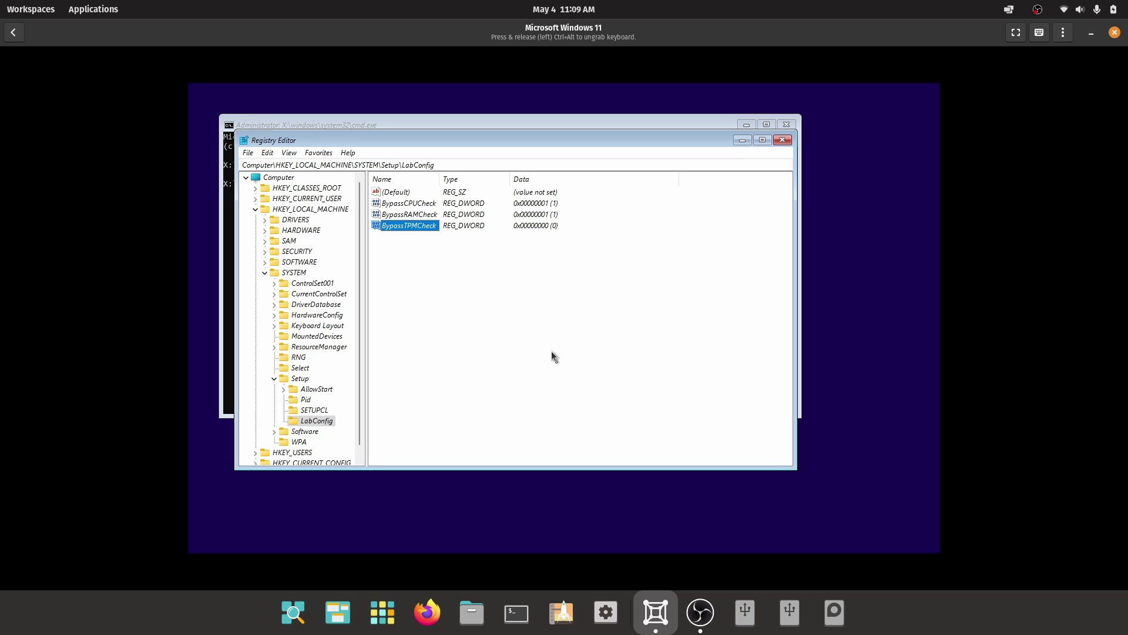
double_click(422, 223)
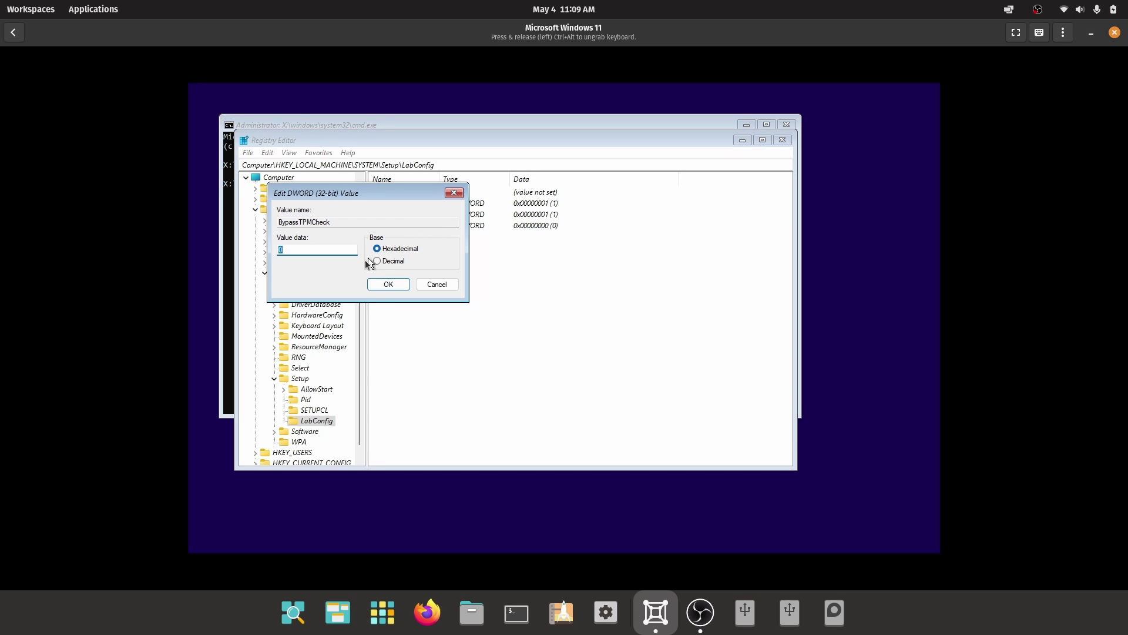
text(1)
click(378, 289)
- Add a BypassStorageCheck DWORD (32-bit) value to LabConfig with data 1
right_click(456, 274)
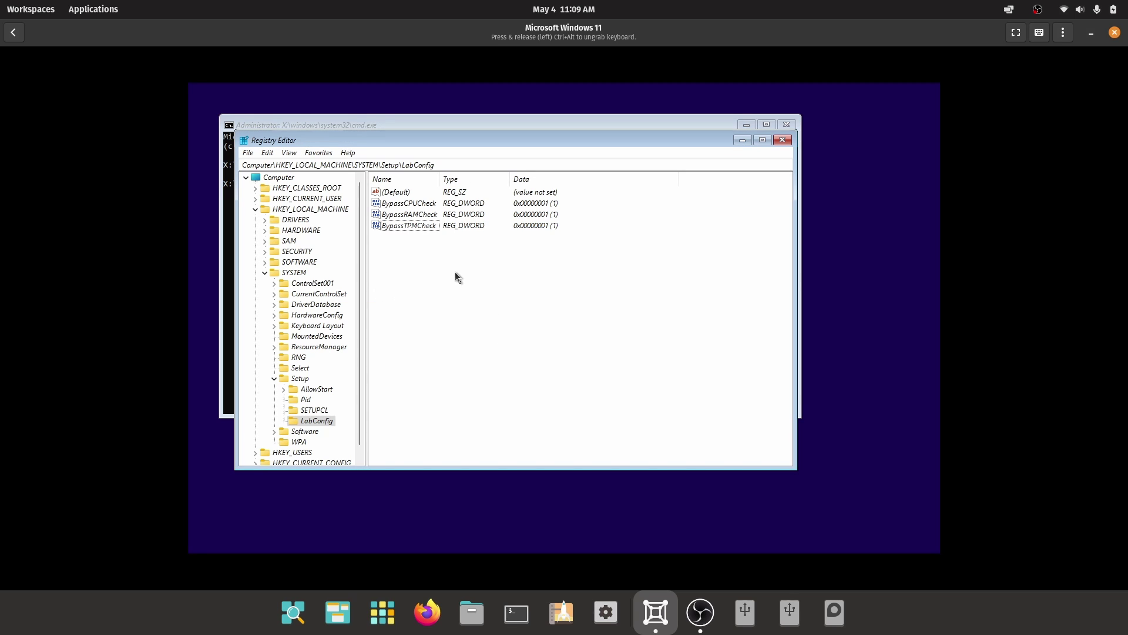
mouse_move(476, 281)
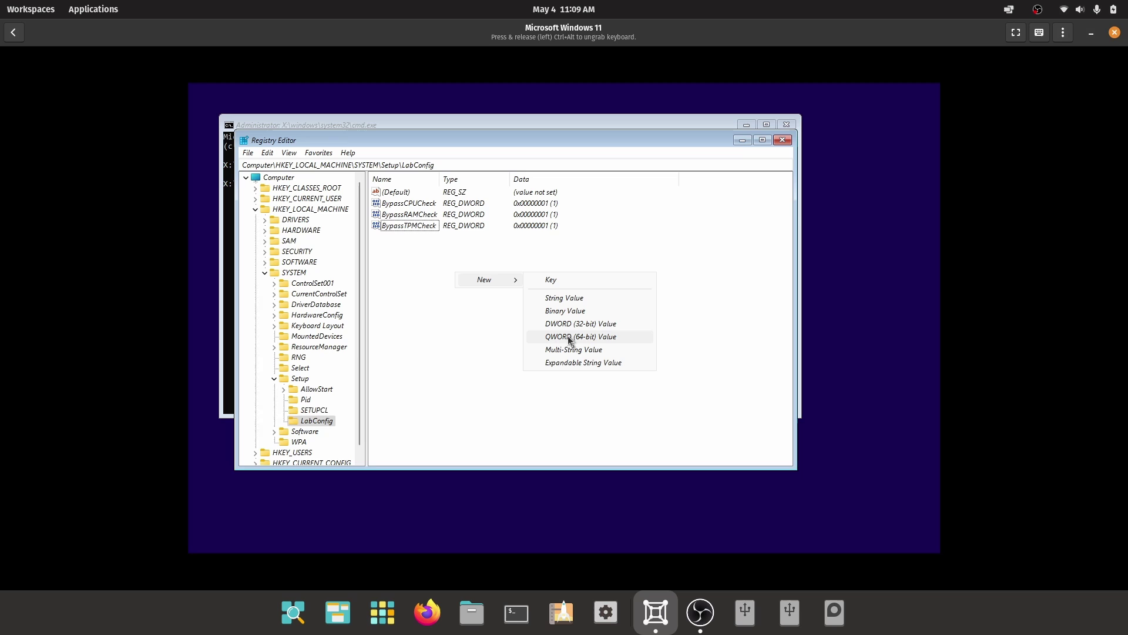
click(564, 324)
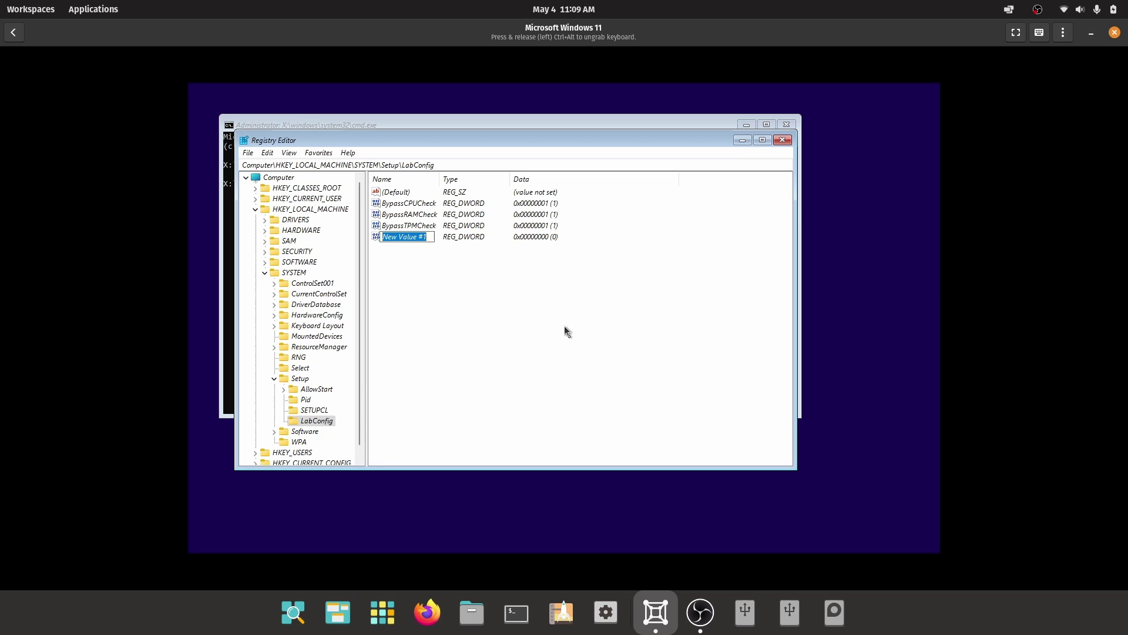
text(BypassStoc)
key(BackSpace)
text(rageCheck)
key(Return)
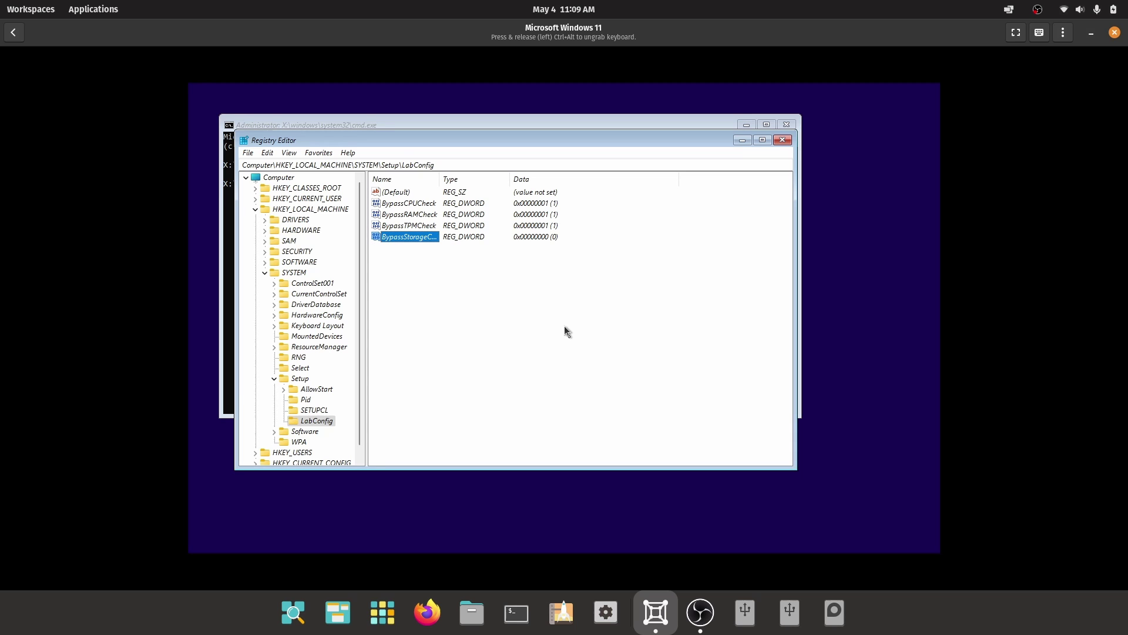
double_click(392, 235)
text(1)
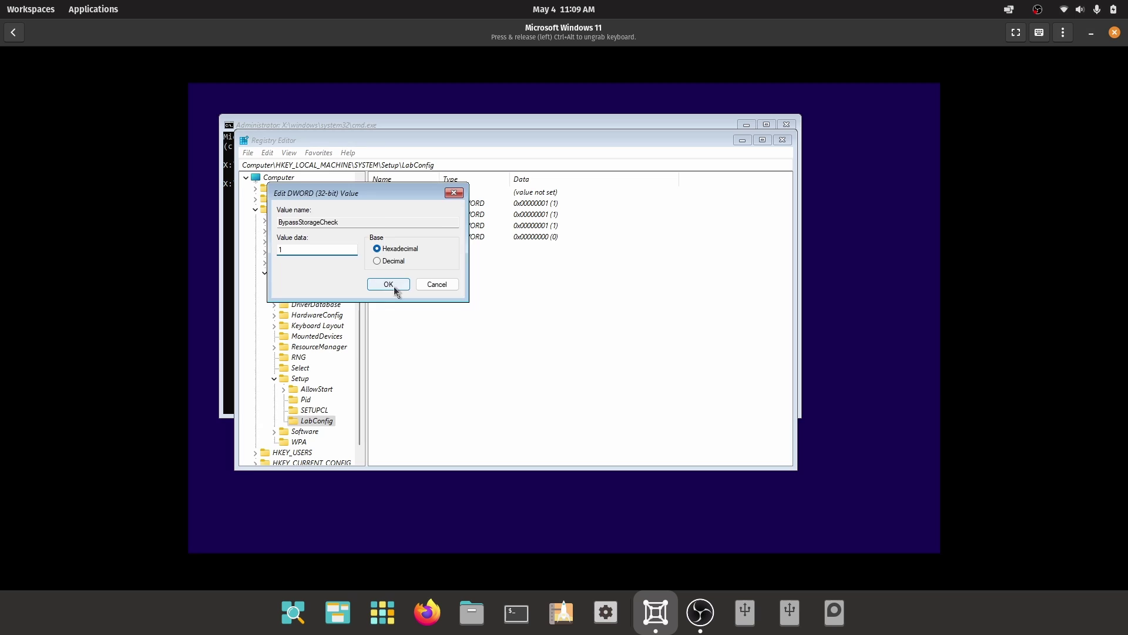
click(394, 284)
- Widen the Name column and add a BypassSecureBootCheck DWORD value set to 1
drag(441, 180, 465, 180)
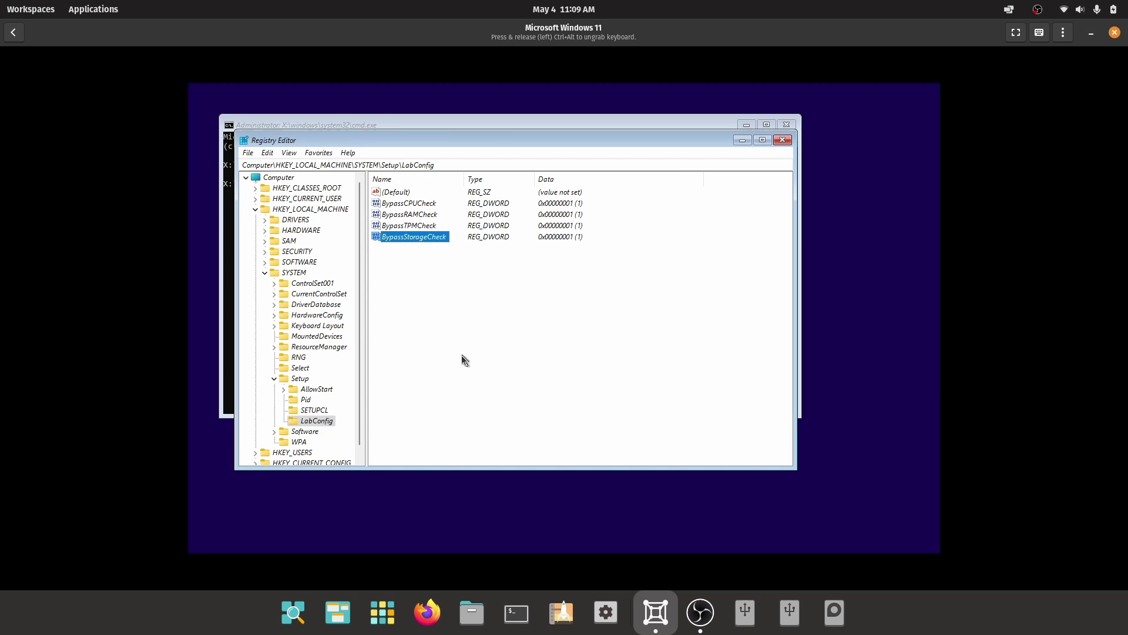
right_click(435, 317)
mouse_move(491, 327)
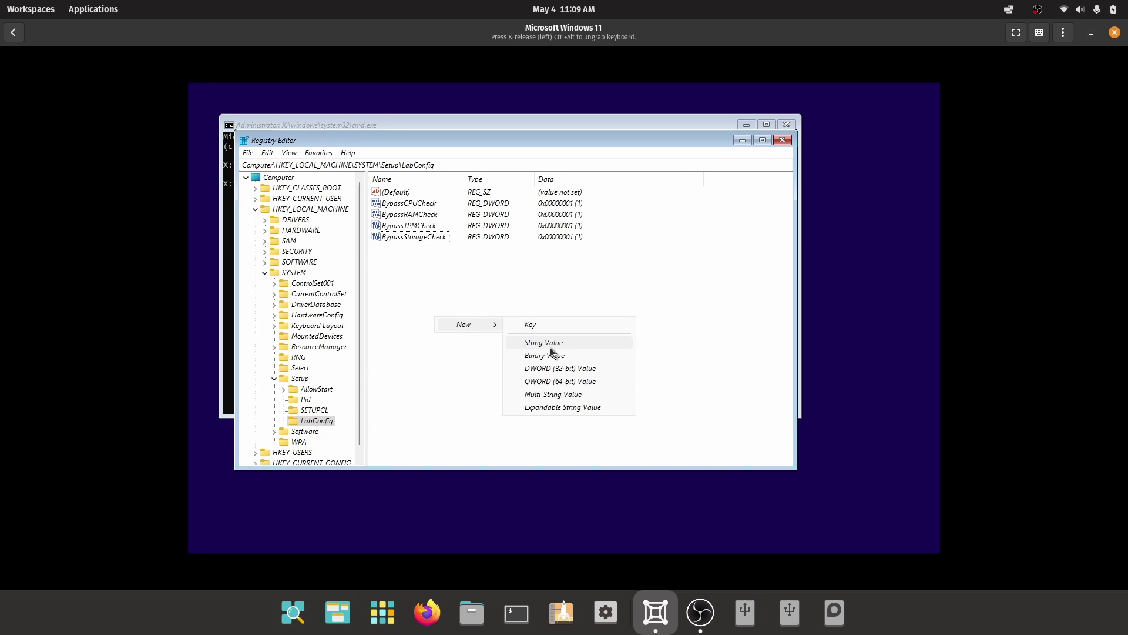
click(552, 367)
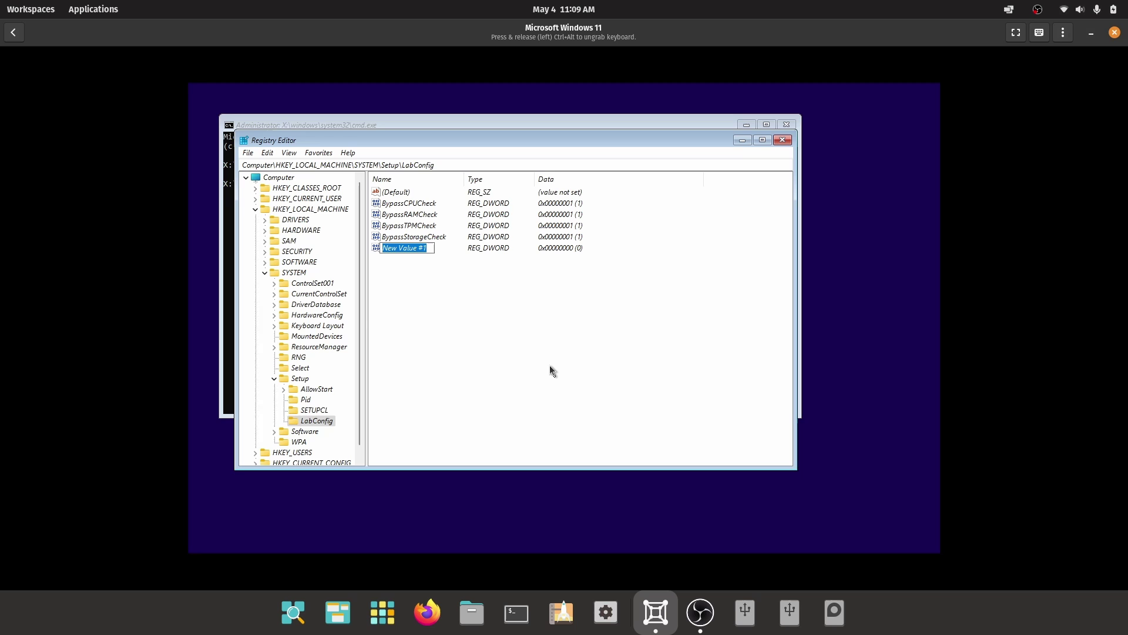
text(BypassSecureBoot)
text(Check)
key(Return)
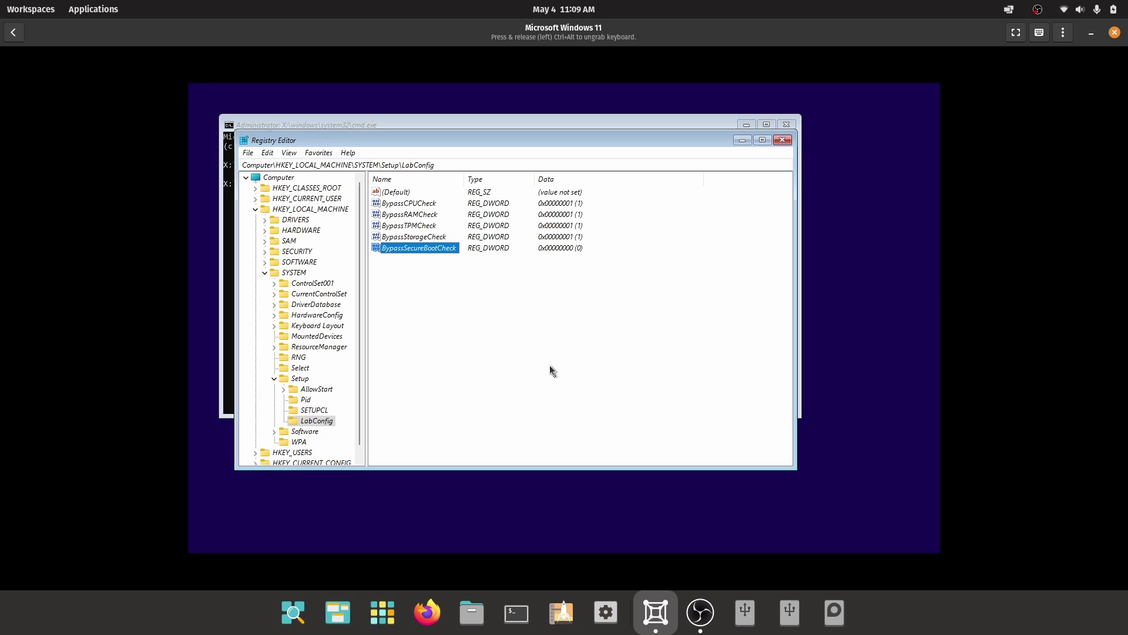
double_click(446, 250)
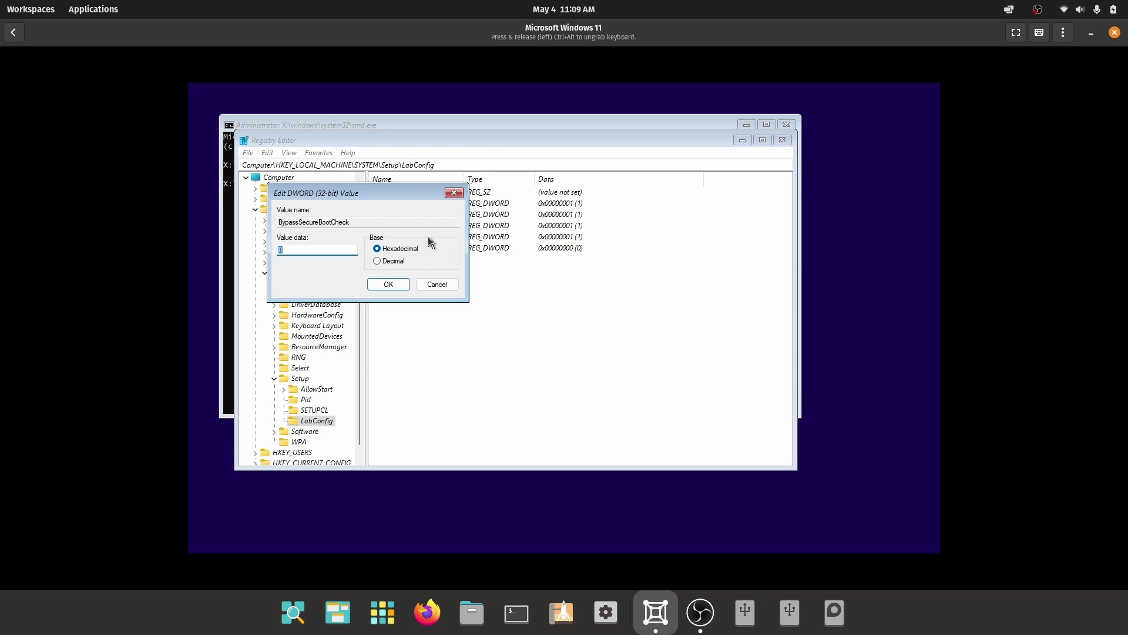
text(1)
click(396, 286)
click(506, 312)
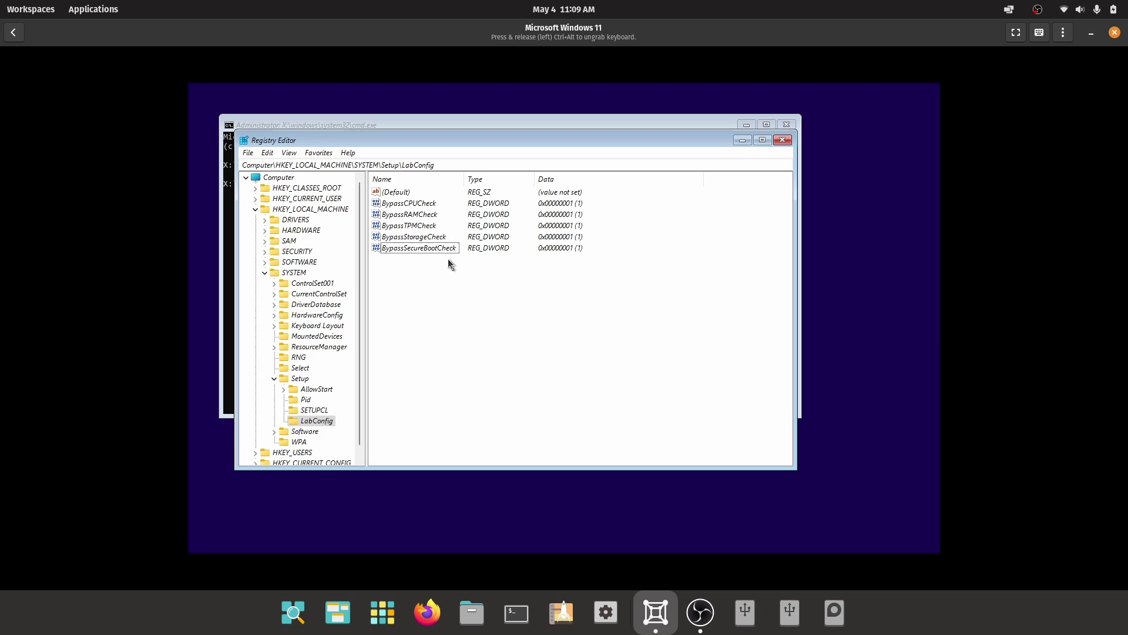
- Close Registry Editor and the command prompt, then start installing with default language settings
click(787, 140)
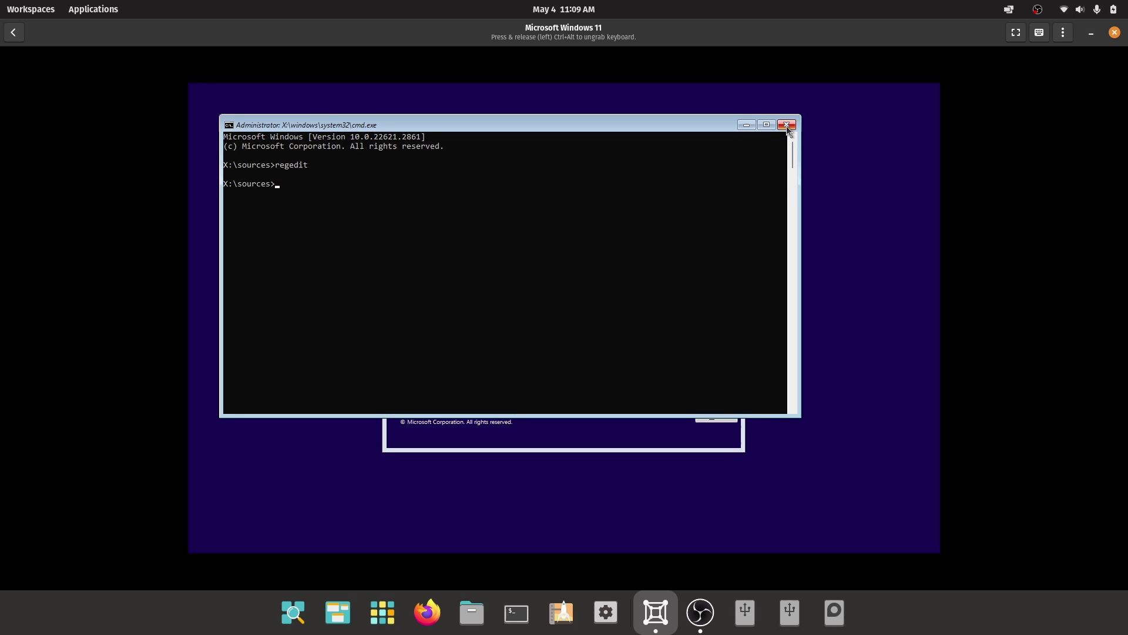
click(786, 126)
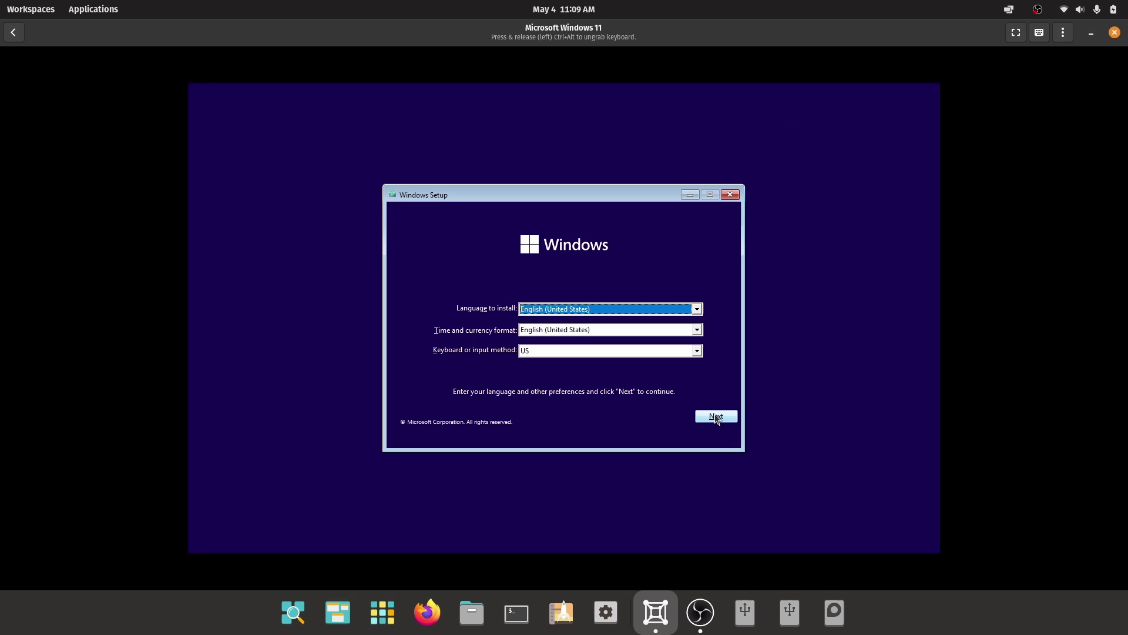
click(716, 416)
click(577, 323)
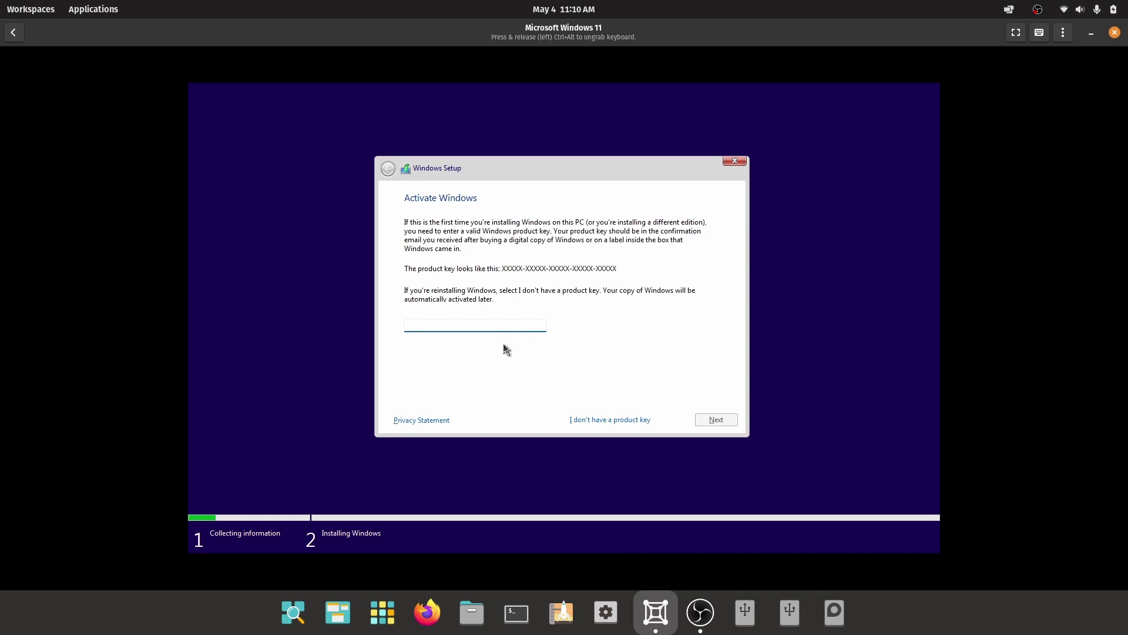
- Skip the product key, choose Windows 11 Home, accept the license, custom-install onto Drive 0's 128 GB unallocated space
click(630, 422)
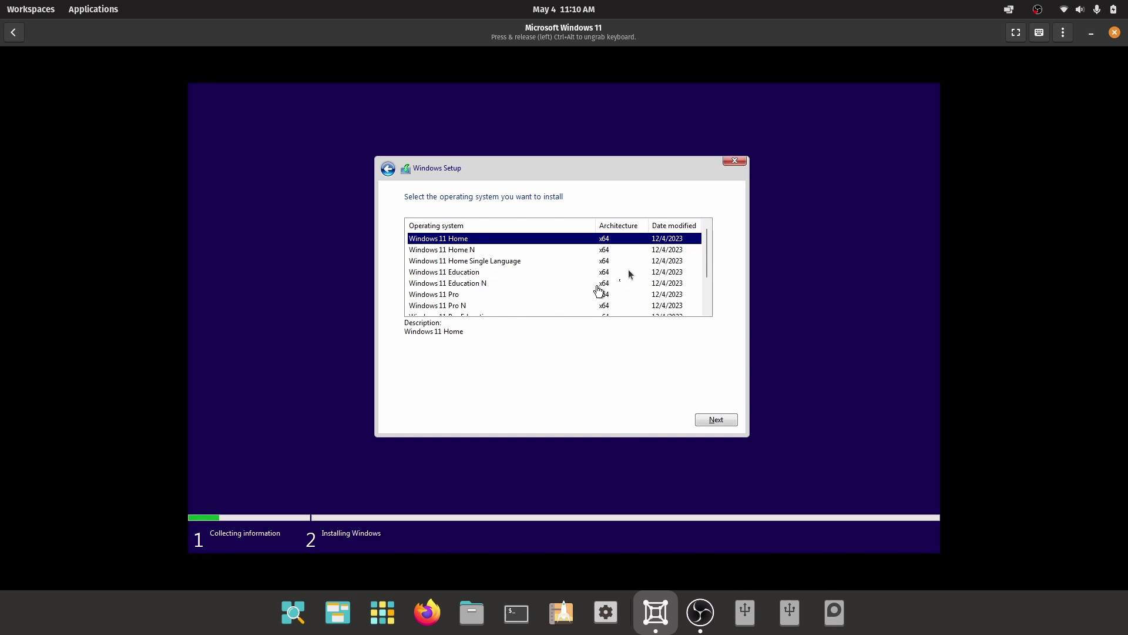
click(724, 419)
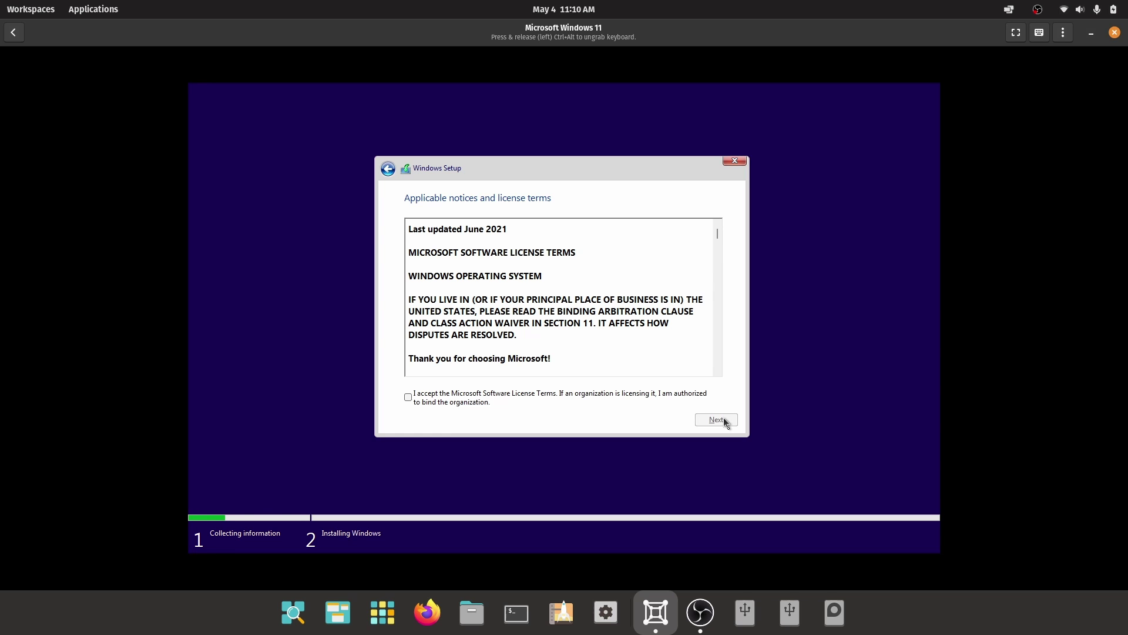
click(408, 398)
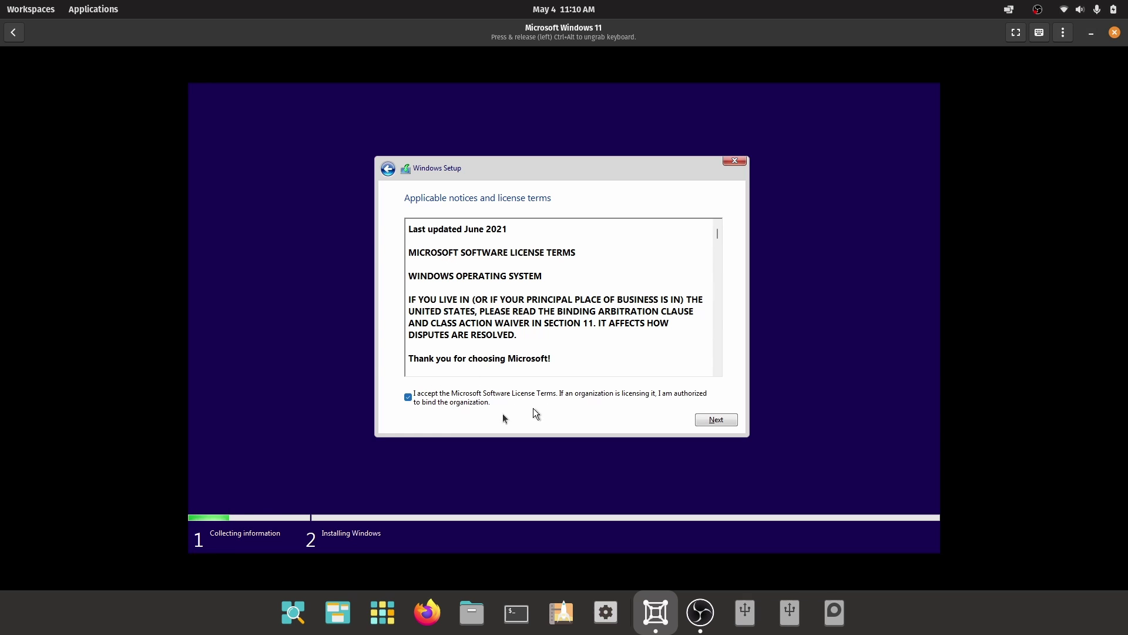
click(733, 422)
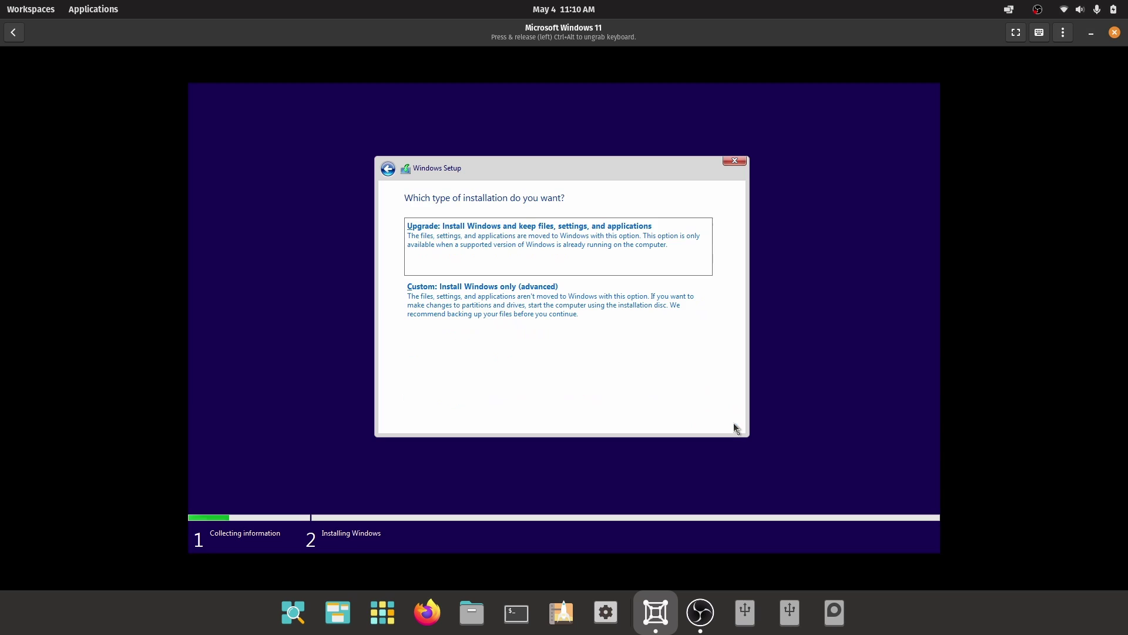
click(469, 309)
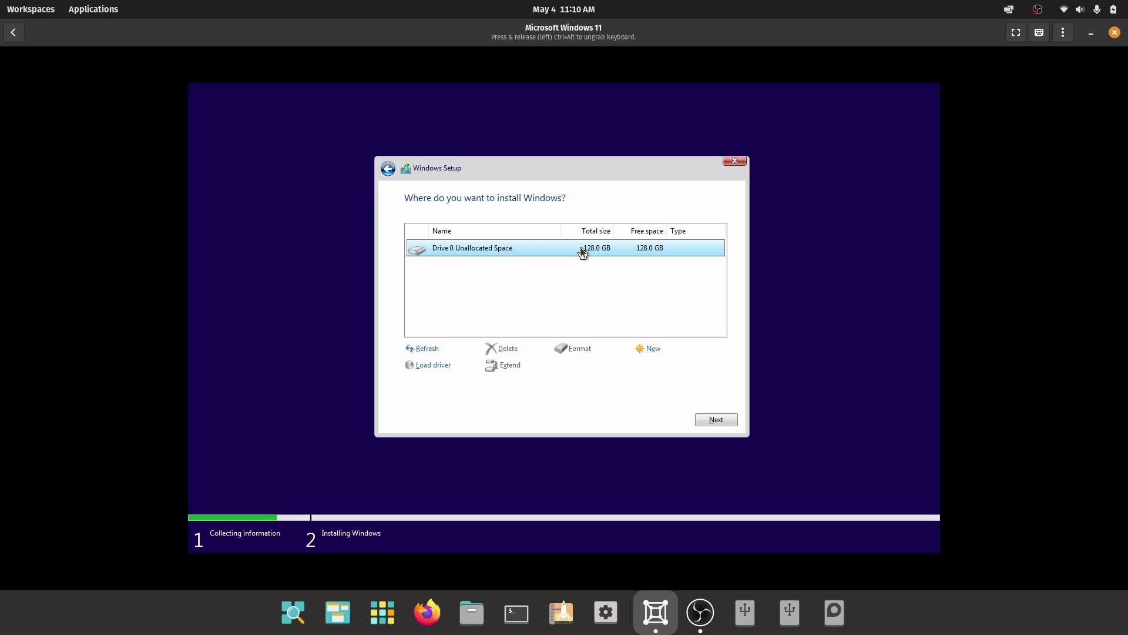
click(717, 420)
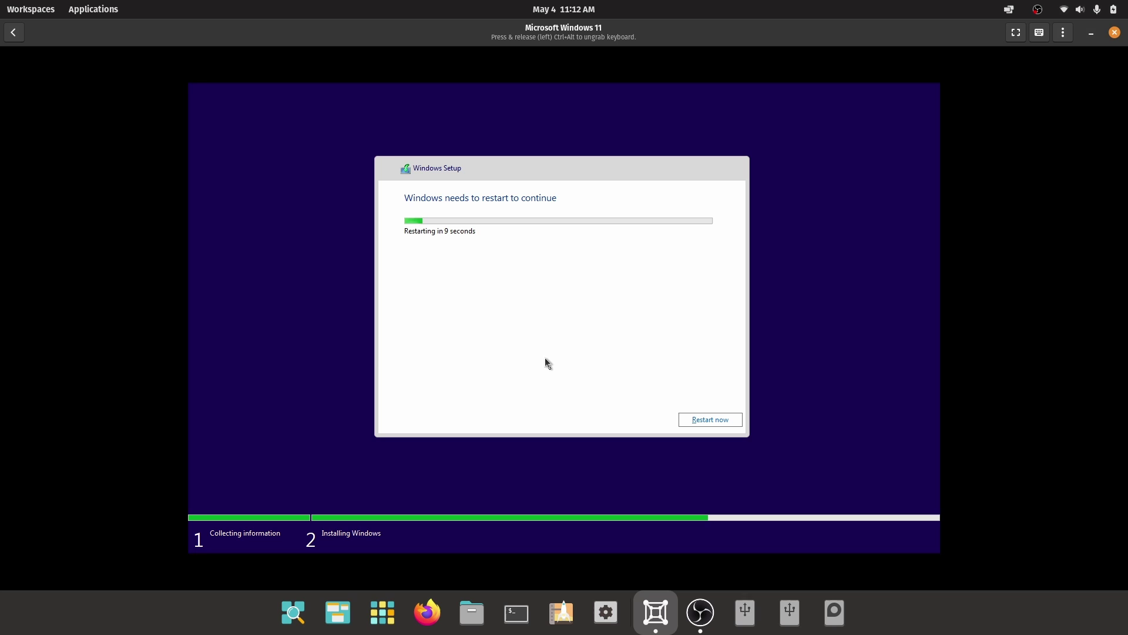
- Restart the VM now and reopen the Microsoft Windows 11 machine's display in Boxes
click(710, 419)
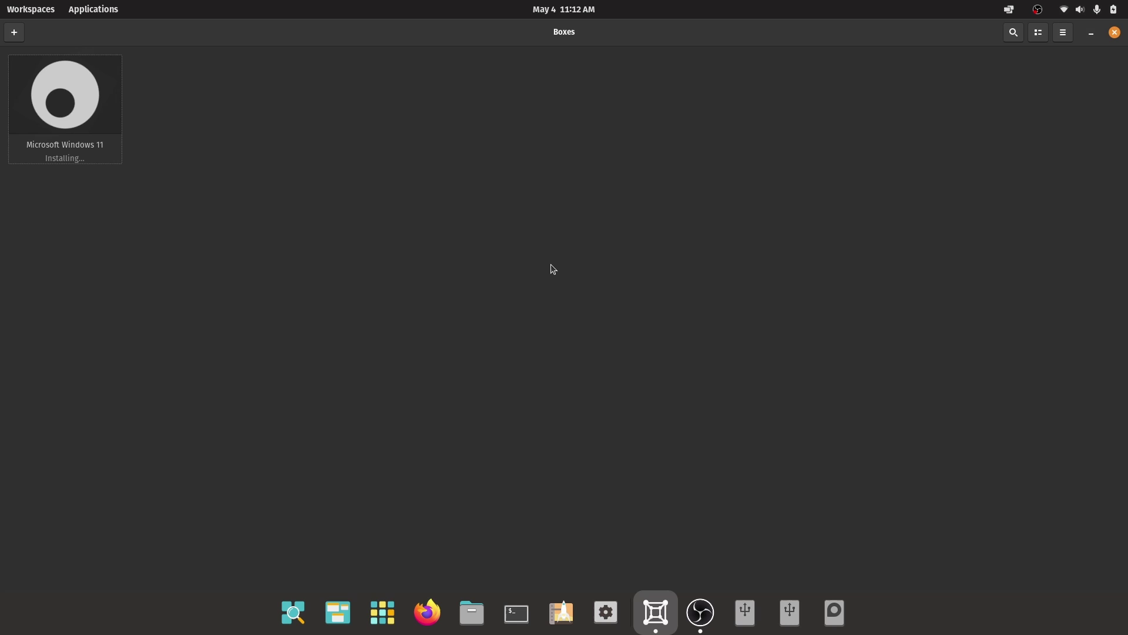
click(93, 128)
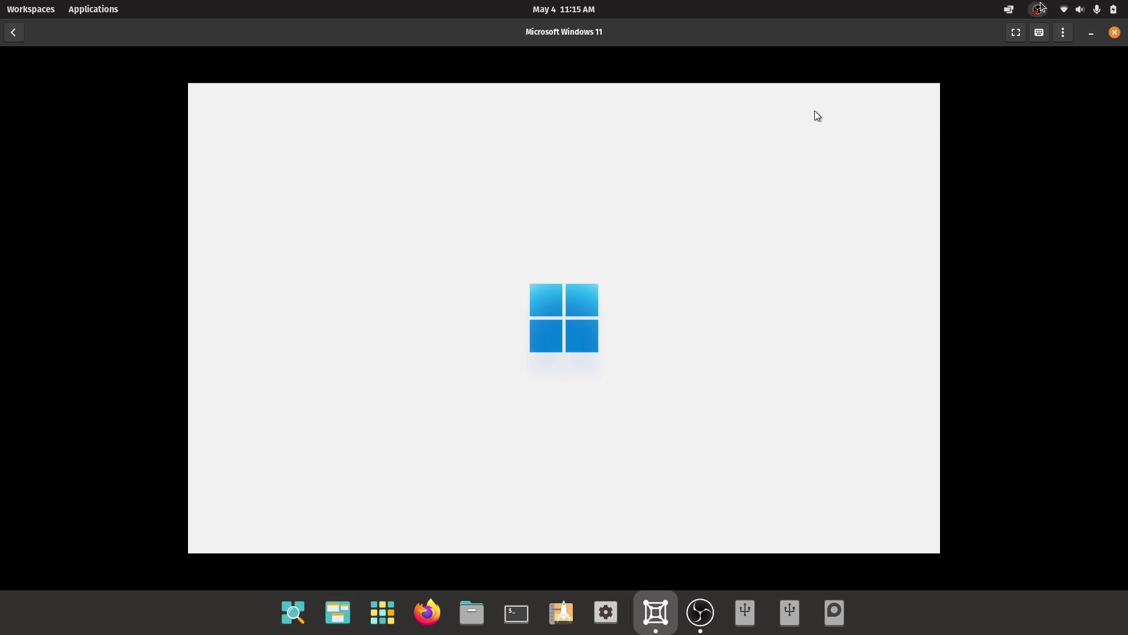
- Turn off the host's GLX-5G Wi-Fi from the GNOME top-bar status menu
click(1064, 9)
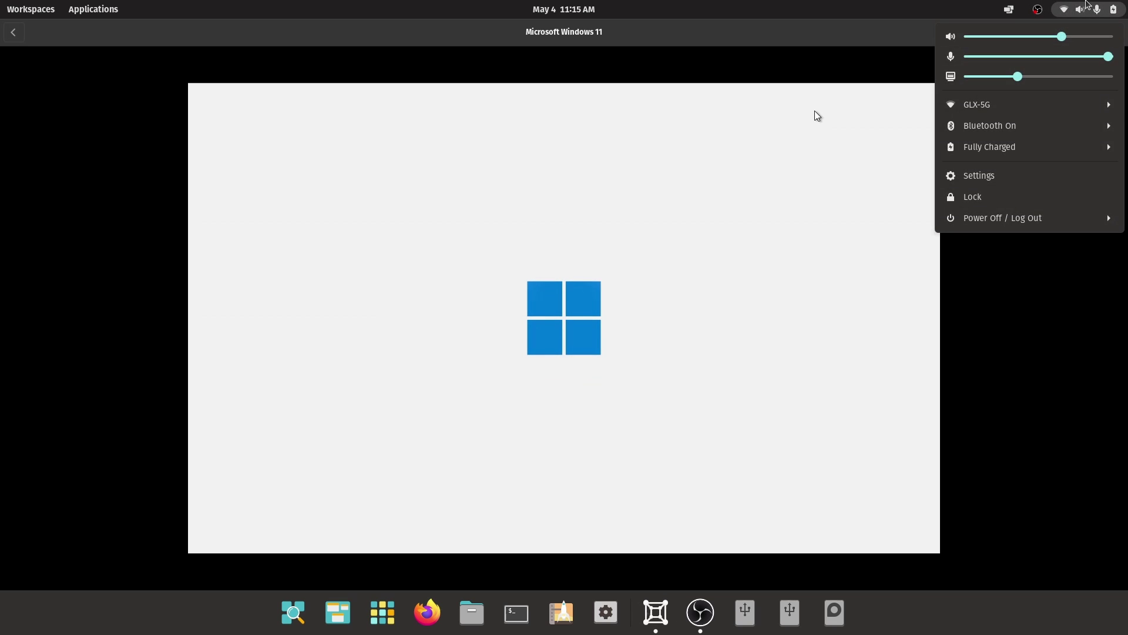
click(1007, 113)
click(1000, 146)
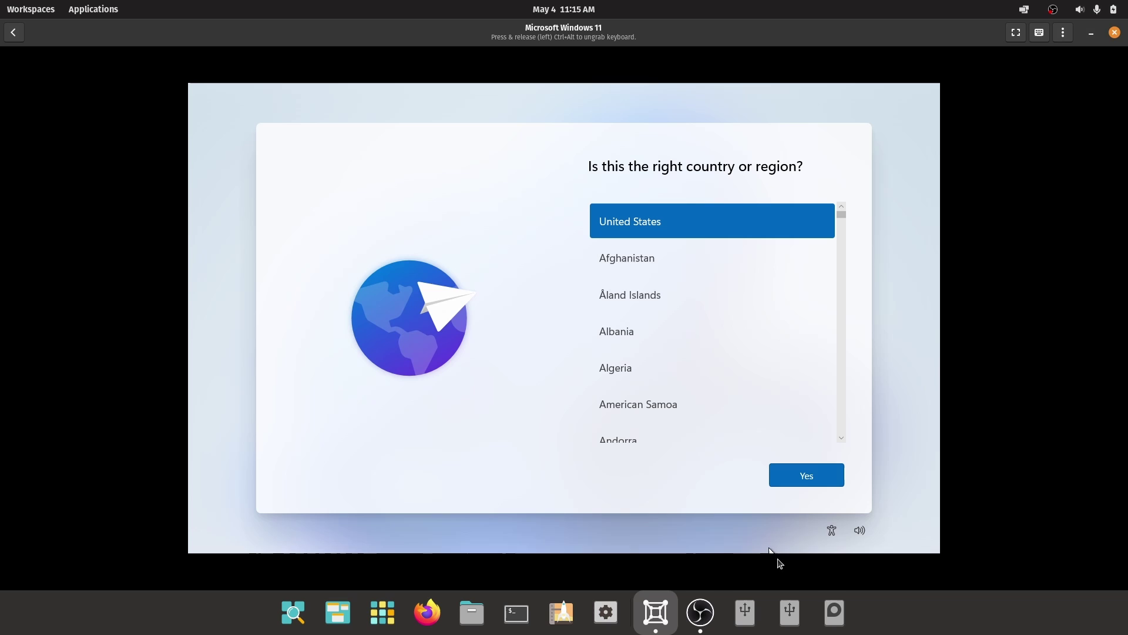
- Confirm United States region and US keyboard, skip a second layout, and continue without internet
click(813, 476)
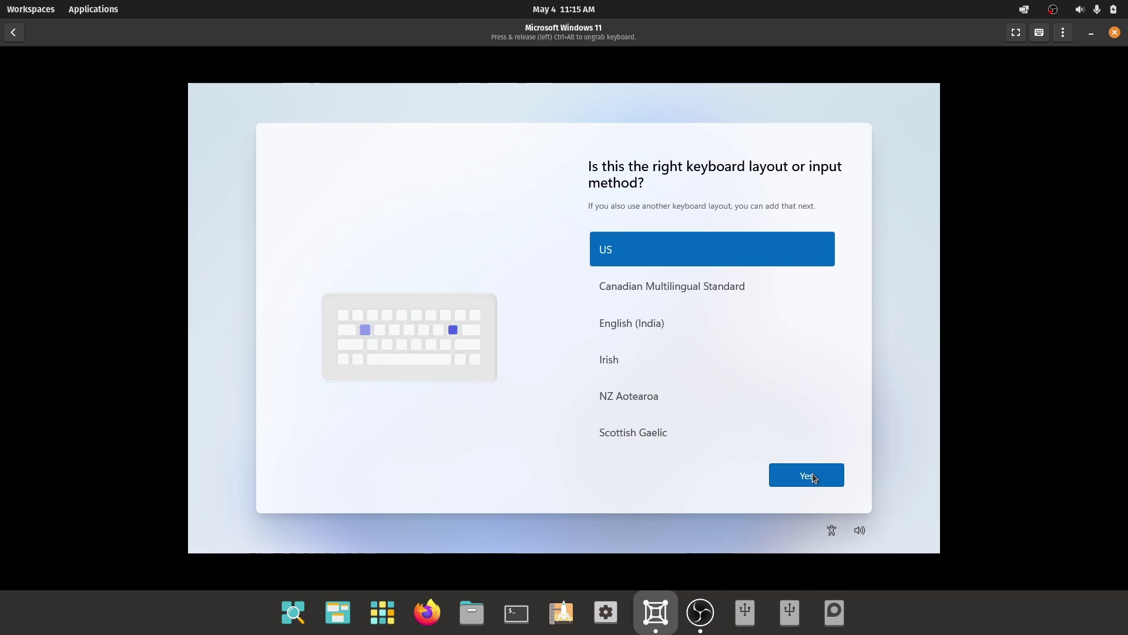
click(812, 475)
click(782, 477)
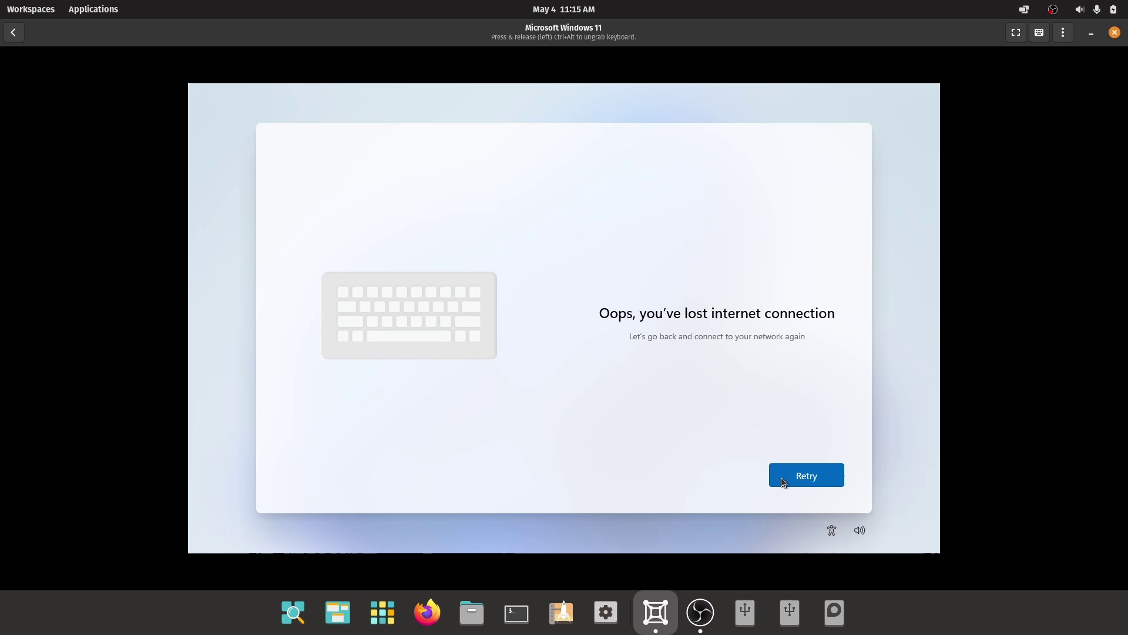
click(781, 478)
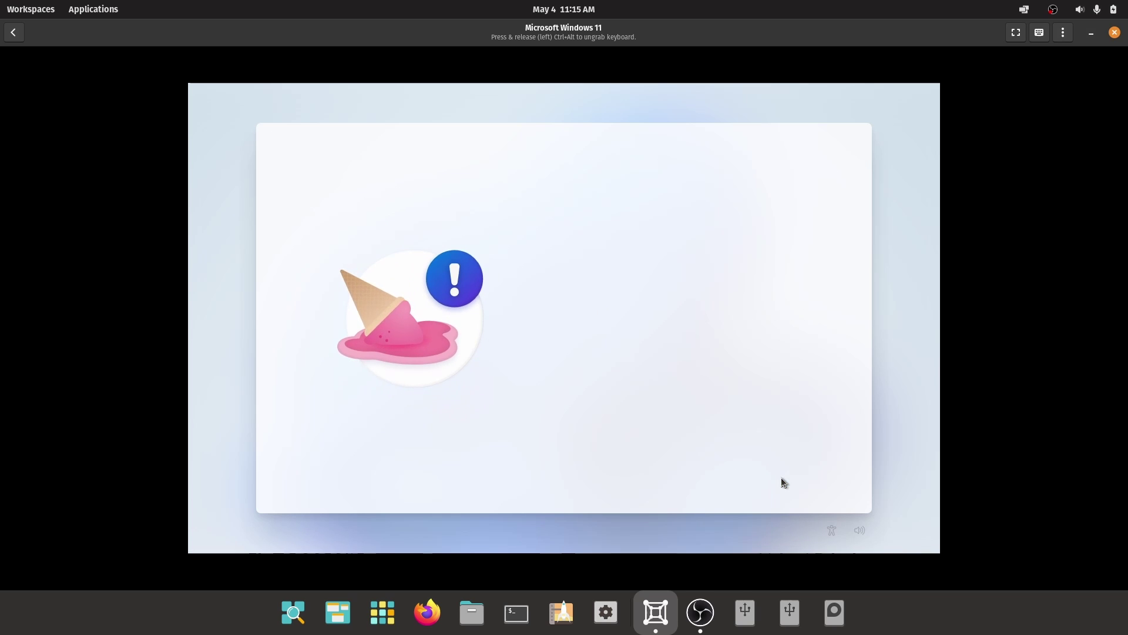
click(781, 477)
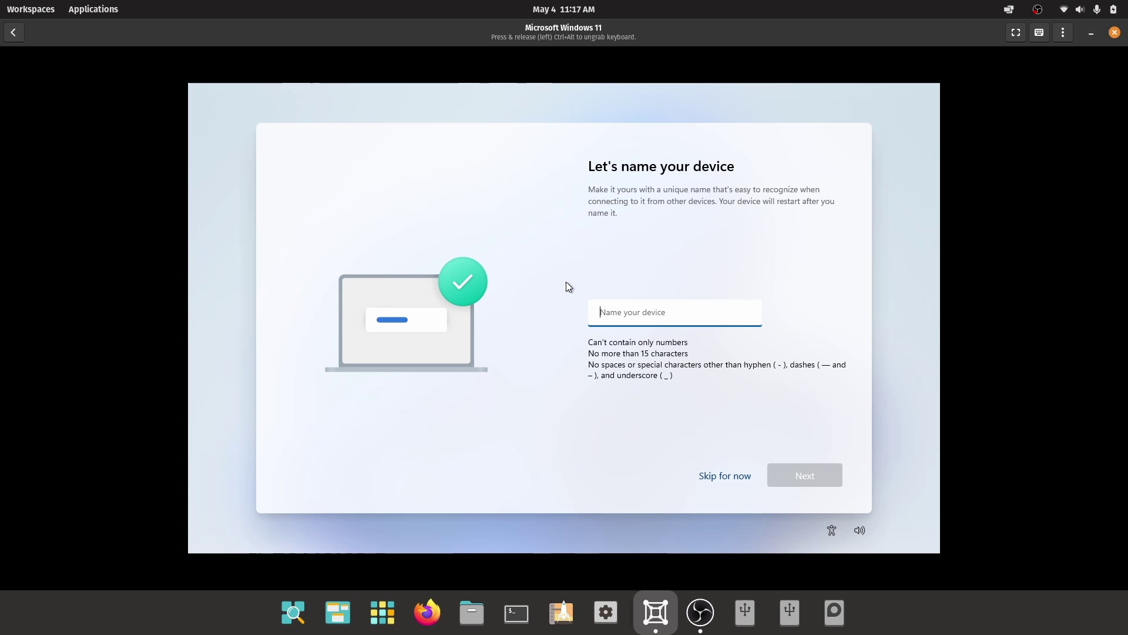
- Name the Windows device "vm" and continue
text(vm)
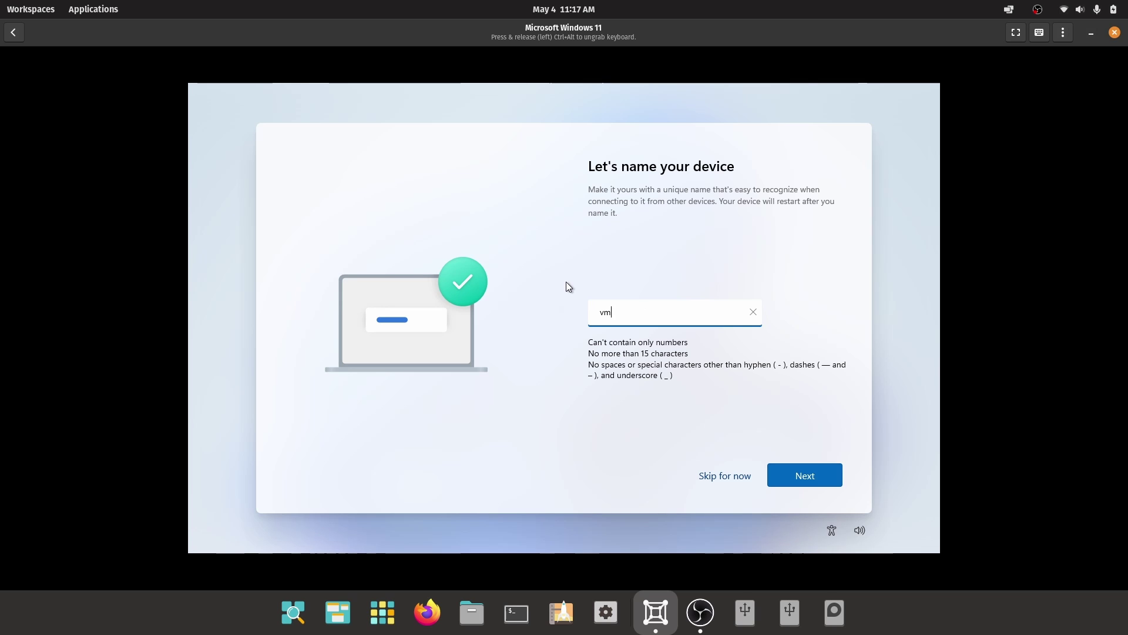
click(784, 475)
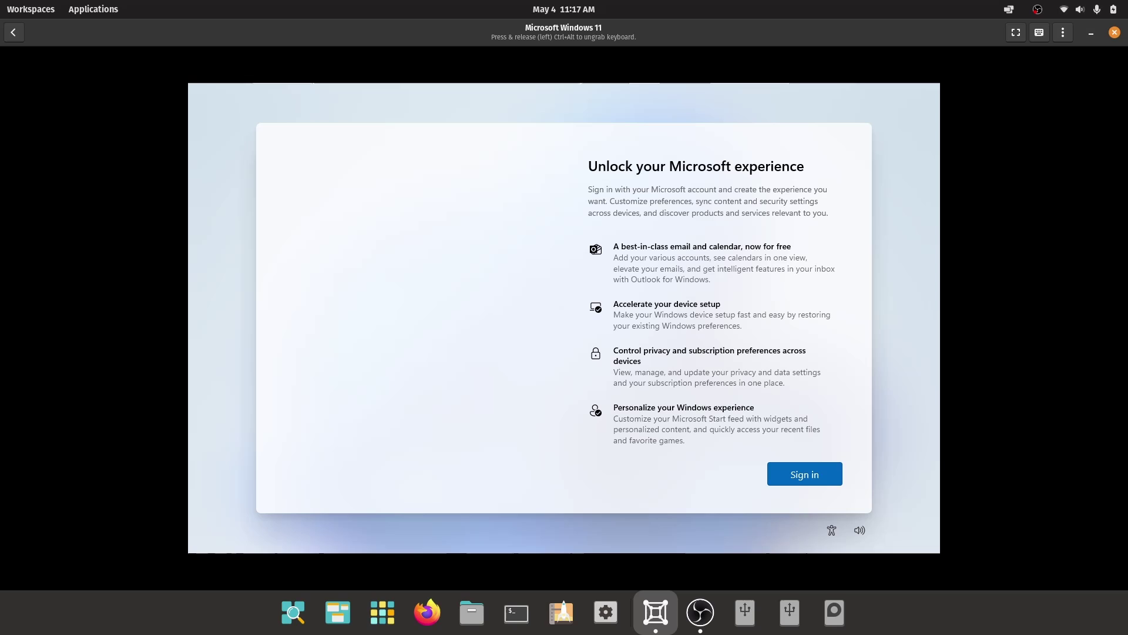
- Sign in with a dummy Microsoft account name and password, then continue past the locked-account message
click(818, 464)
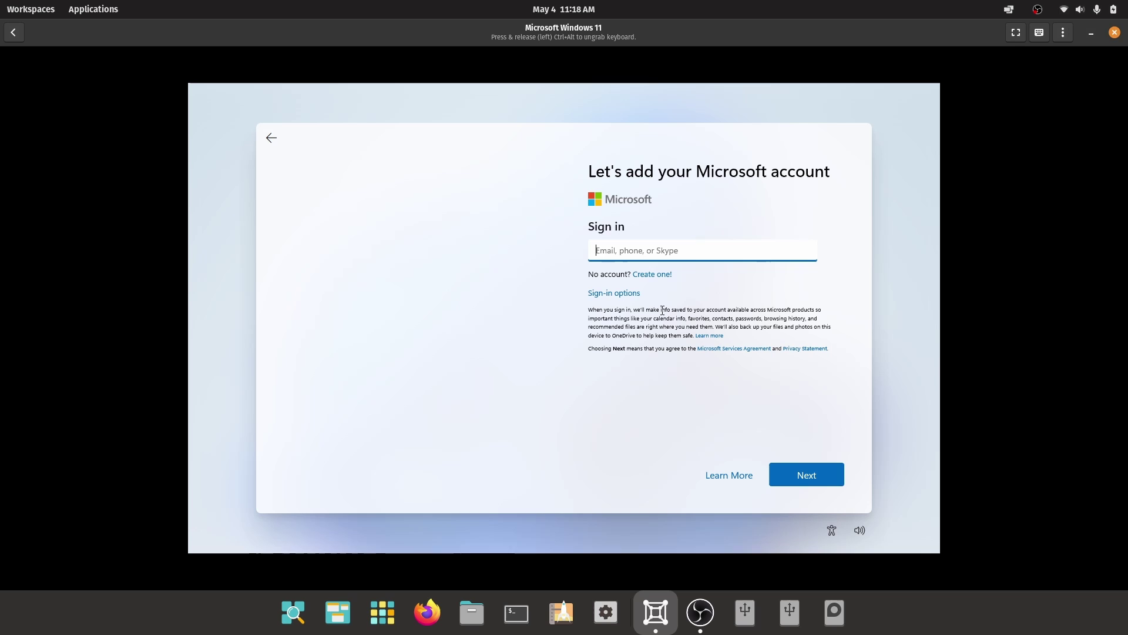
text(username)
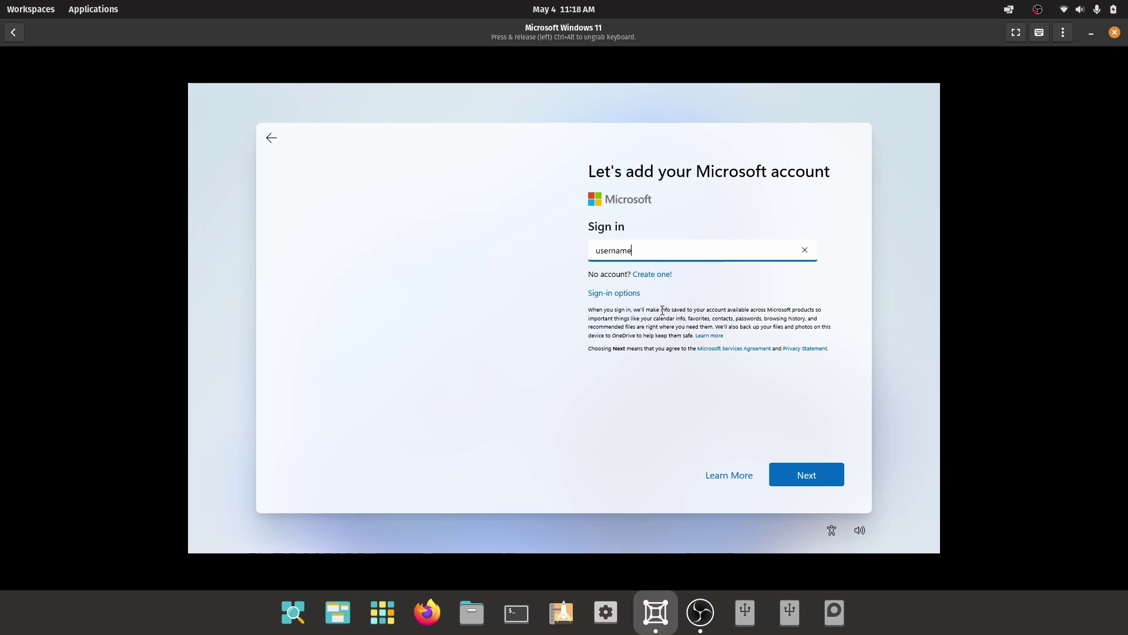
click(810, 473)
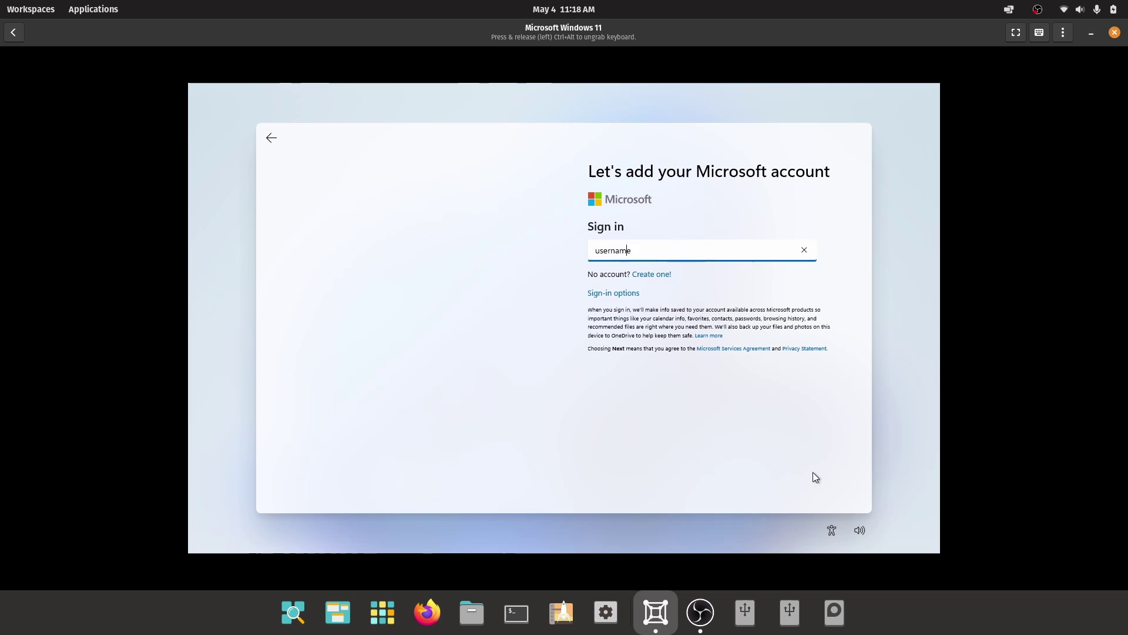
text(•••••••••••••••••)
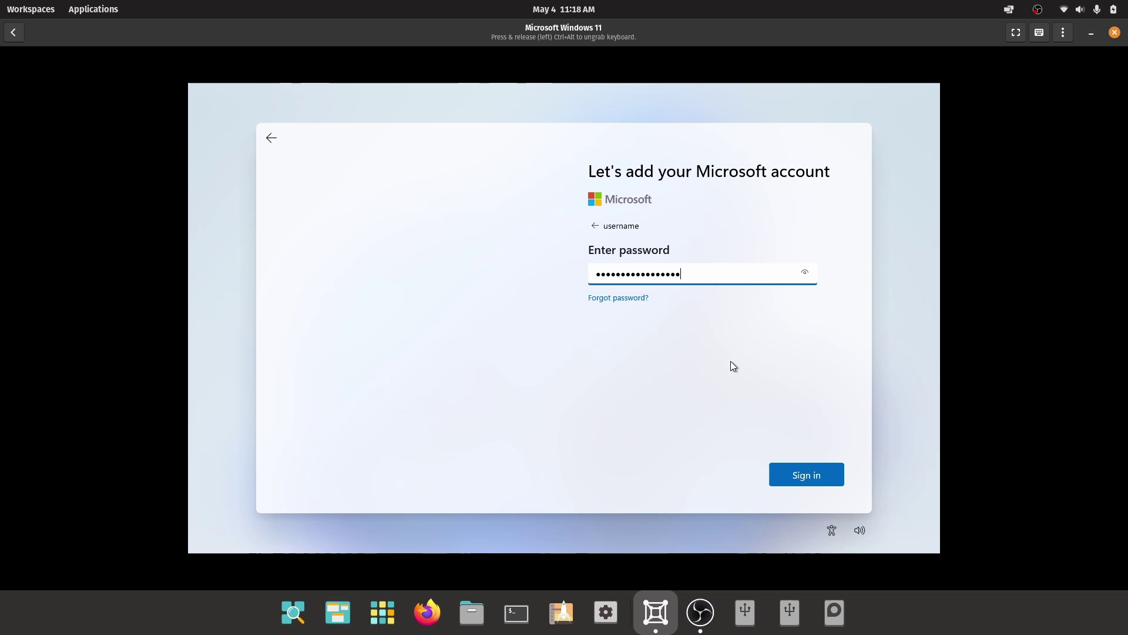
click(829, 481)
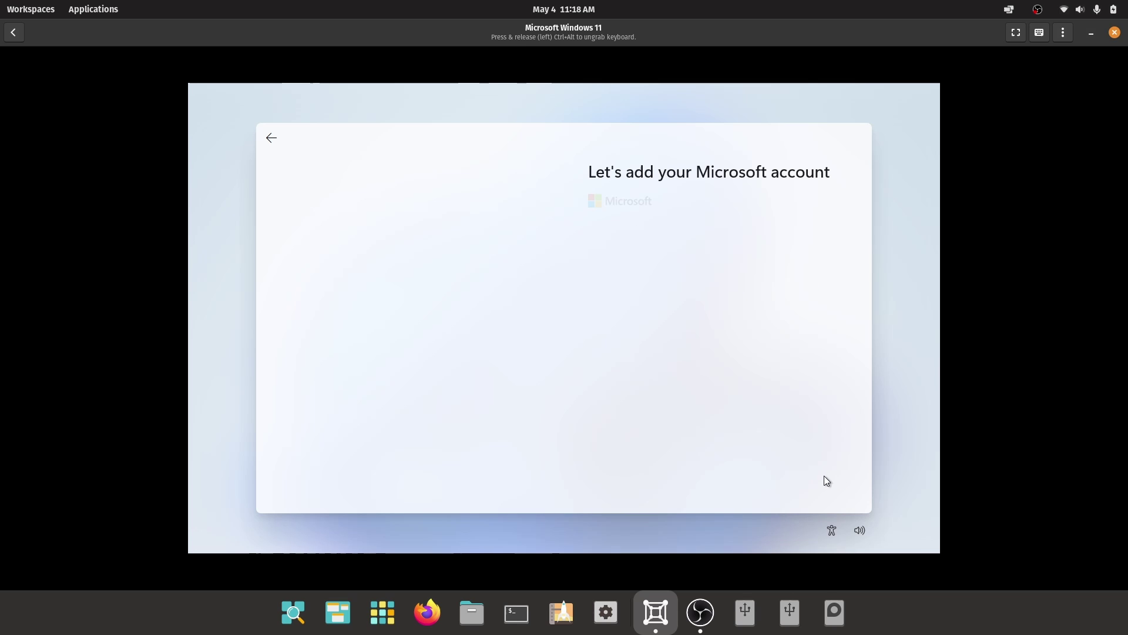
click(816, 471)
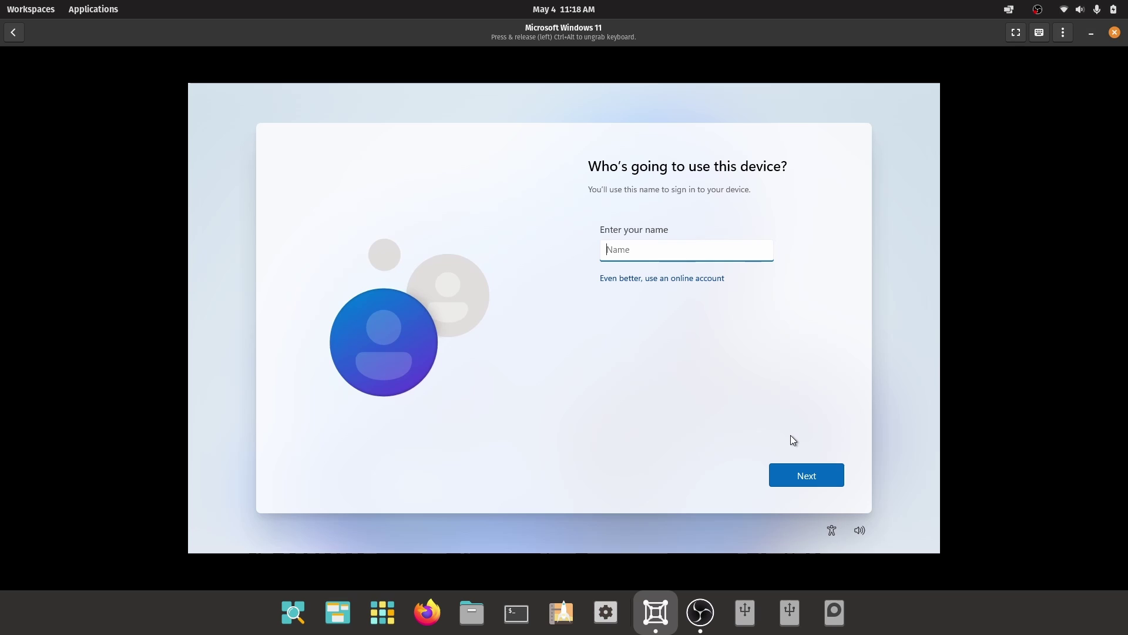
- Create a local account named admin with no password
text(admin)
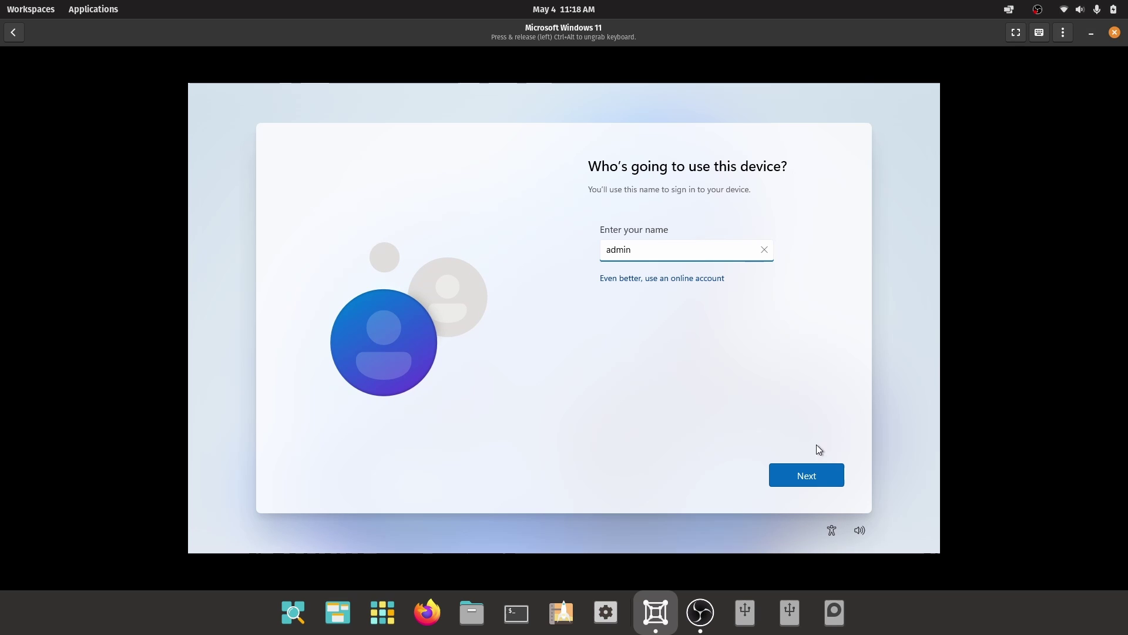
click(820, 481)
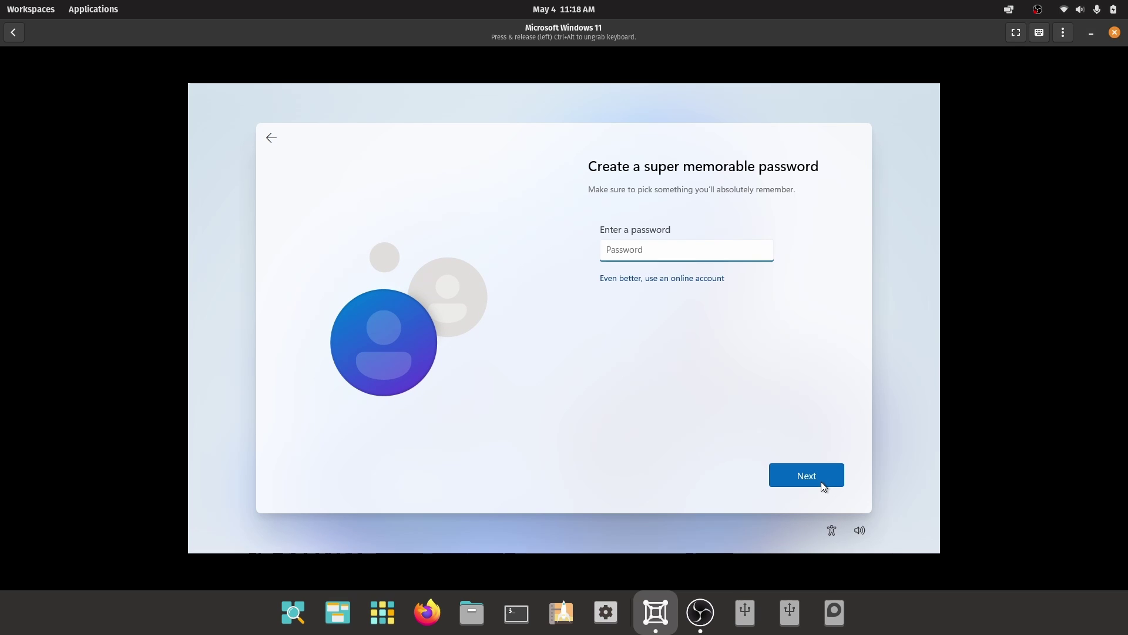
click(821, 483)
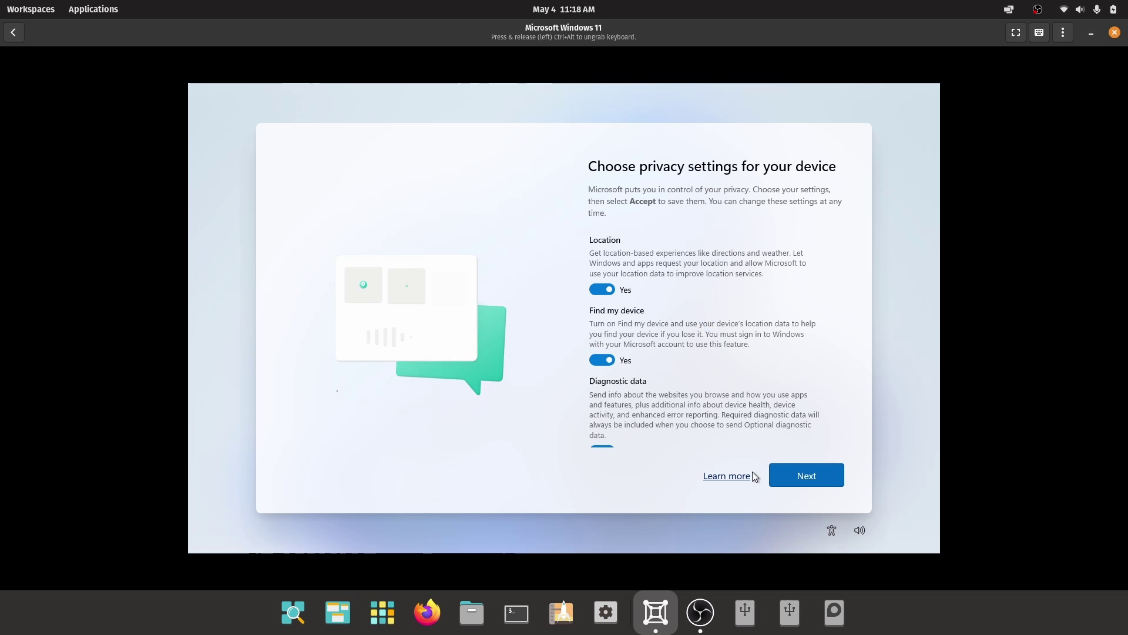
- Switch off location, Find my device, optional diagnostics, tailored experiences, app data and advertising ID, then accept
click(601, 289)
click(602, 359)
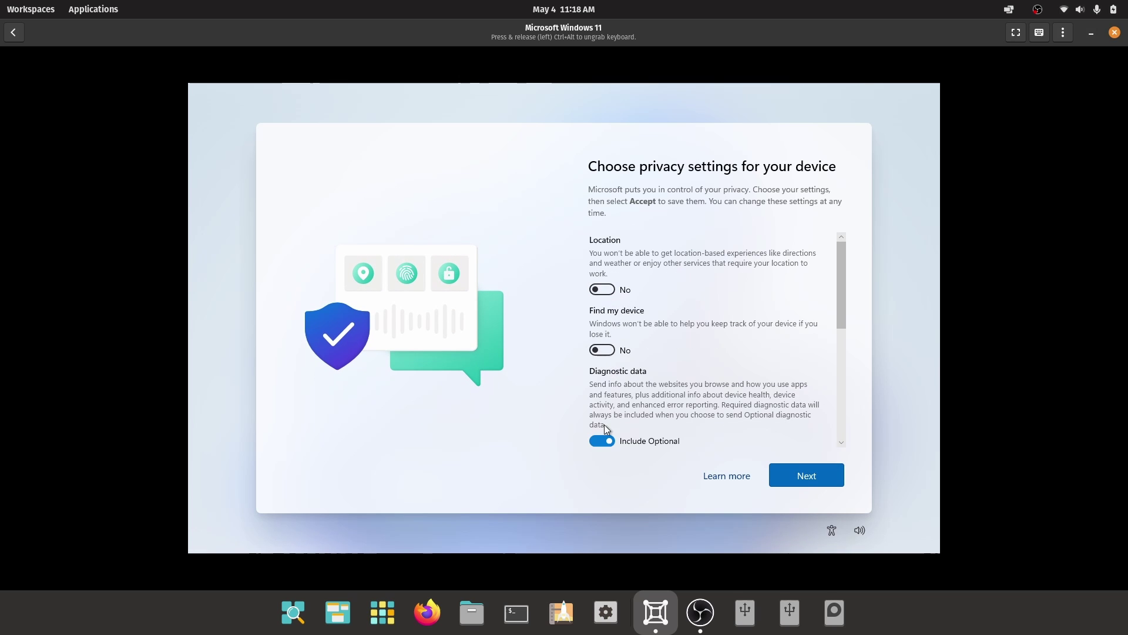
click(602, 431)
scroll(603, 439, down, 5)
click(602, 312)
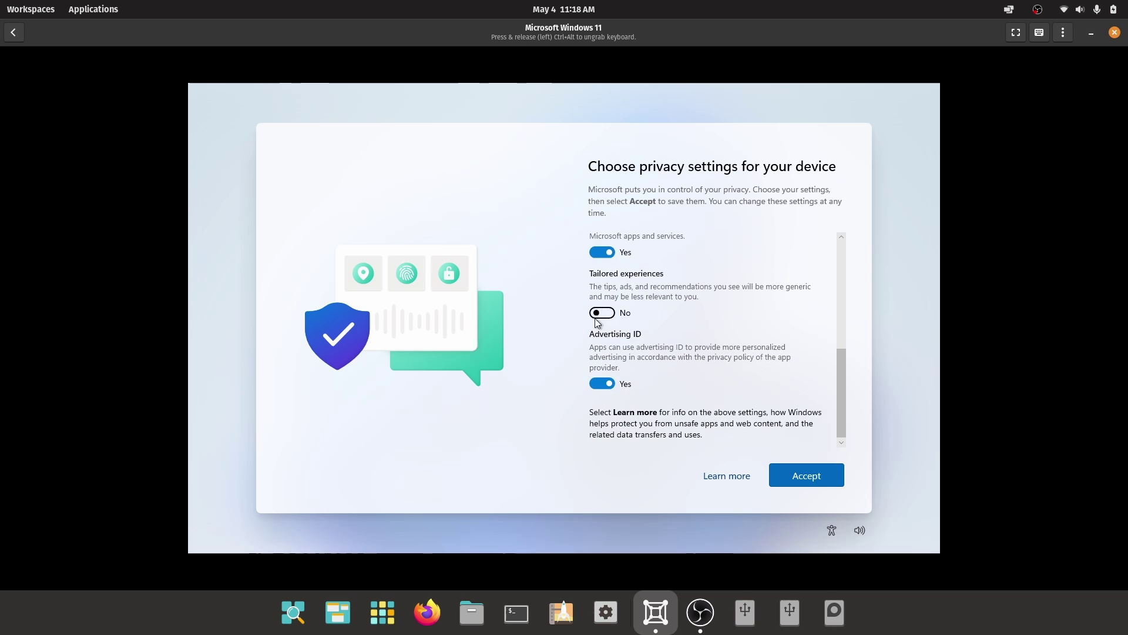
click(598, 251)
click(602, 383)
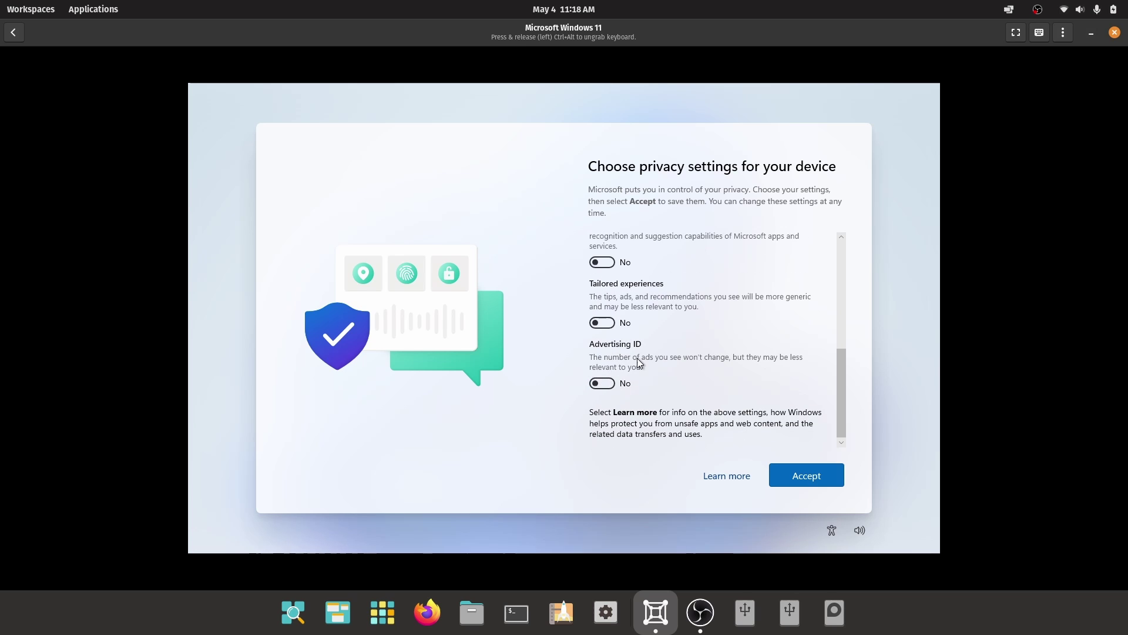
click(827, 481)
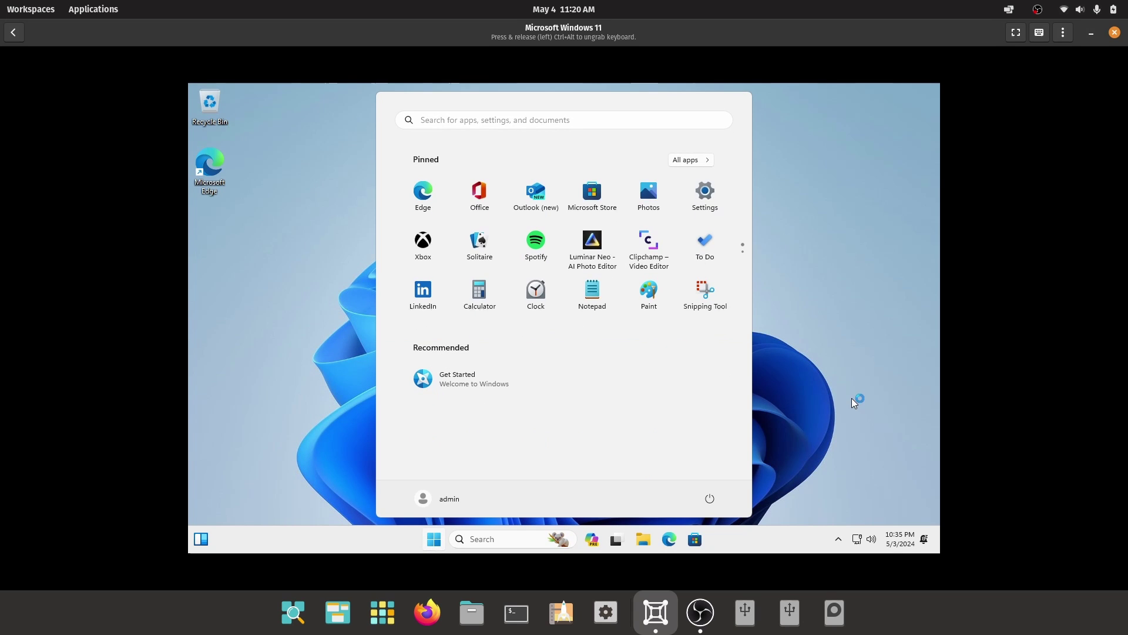
- Dismiss the Start menu, launch Microsoft Edge from the taskbar, and start without importing data
click(295, 370)
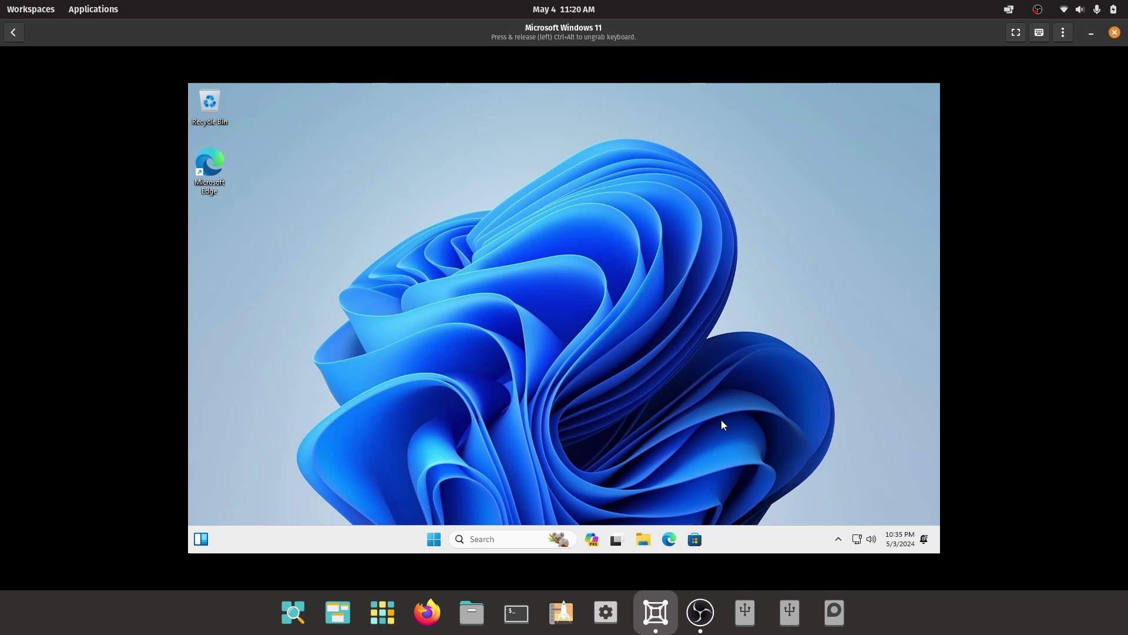
click(670, 539)
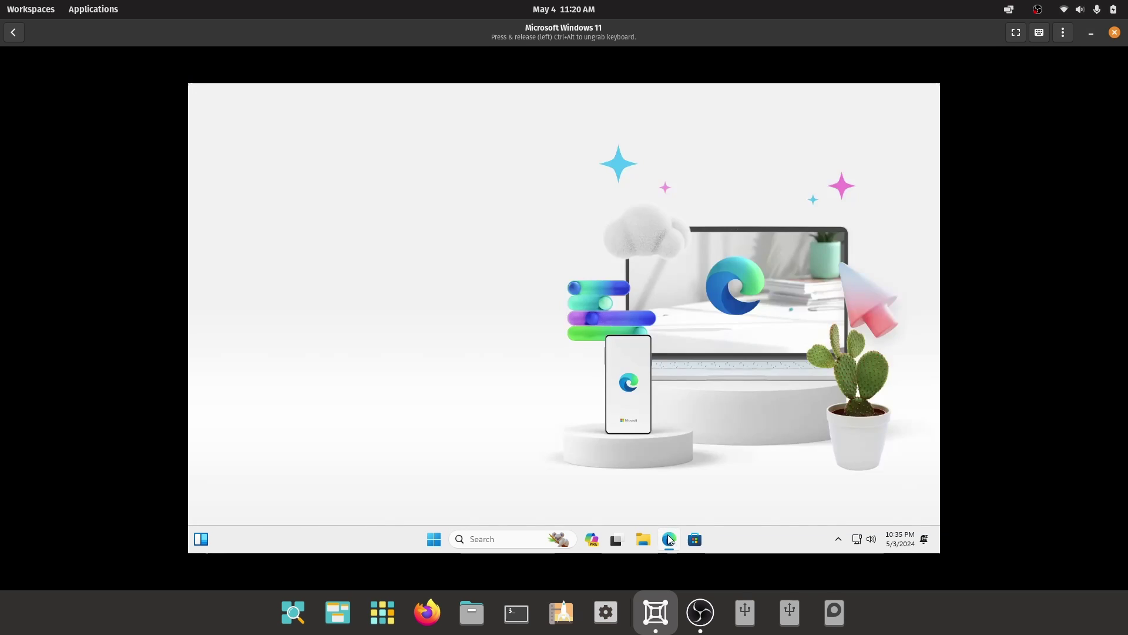
click(376, 464)
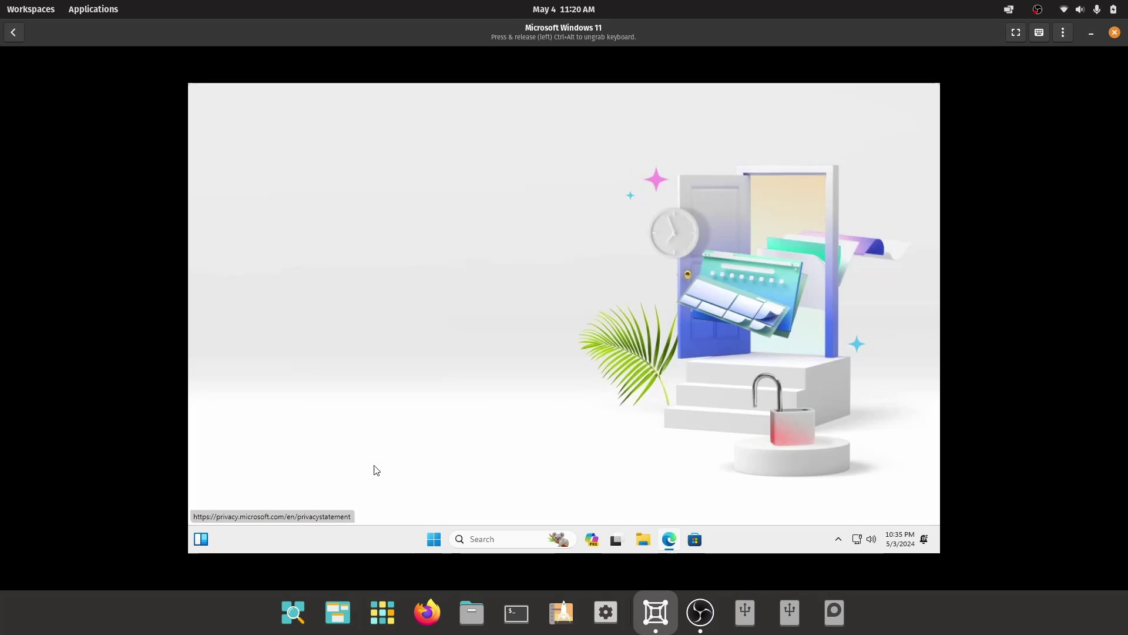